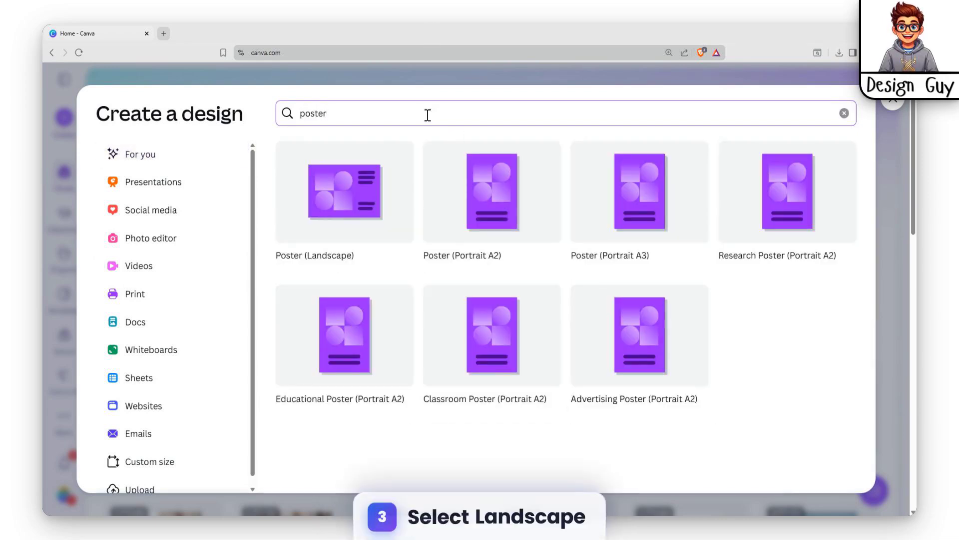
Create a blank Poster (Landscape) design and search the elements library for "lion".
{"action": "left_click", "coordinate": [316, 205]}
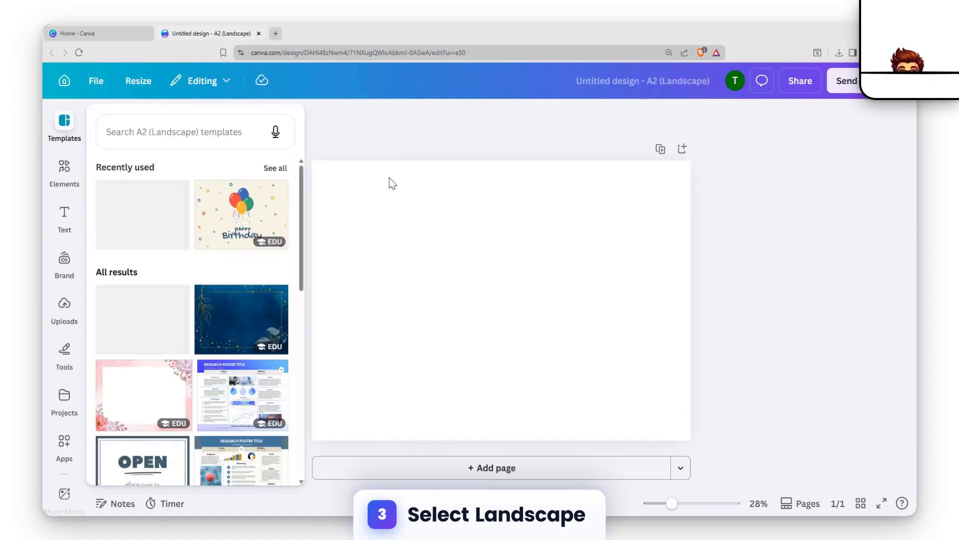
{"action": "left_click", "coordinate": [64, 172]}
{"action": "left_click", "coordinate": [177, 131]}
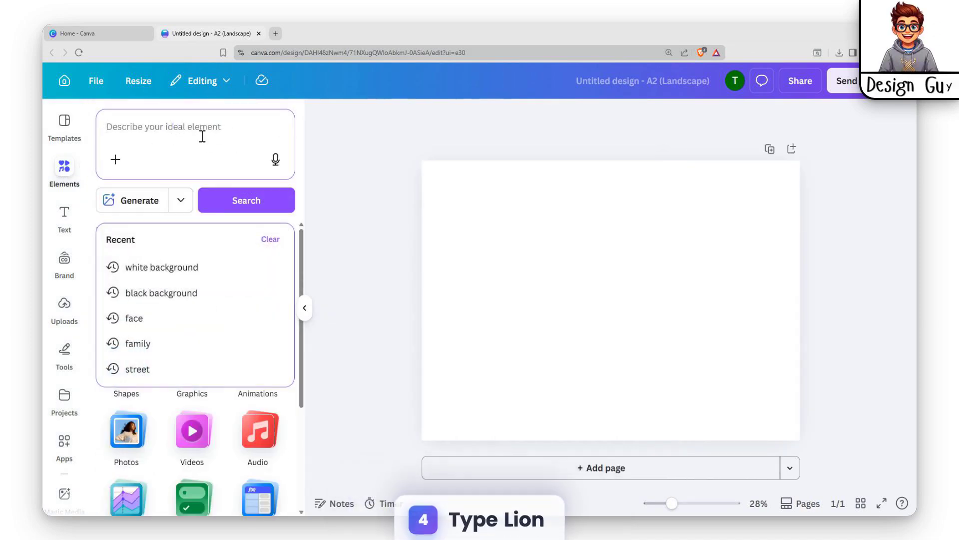
{"action": "type", "text": "lion"}
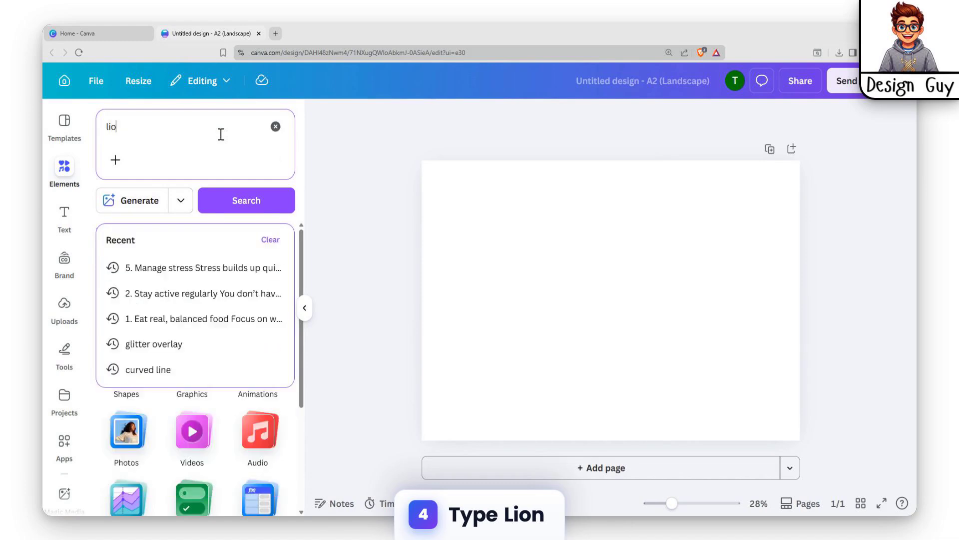
{"action": "key", "text": "Return"}
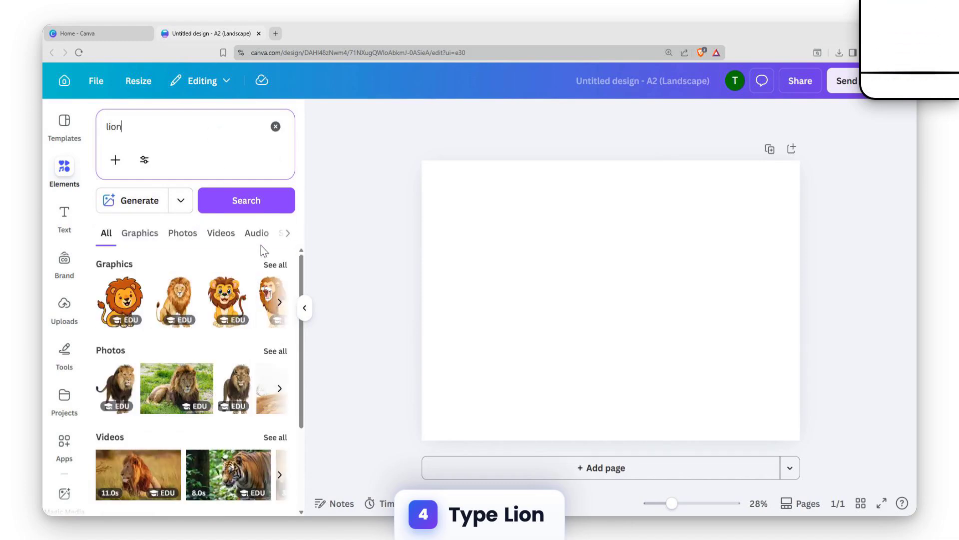
Browse all the lion graphics and add the cute sitting cartoon lion with pink cheeks to the page.
{"action": "scroll", "coordinate": [263, 276], "scroll_direction": "down", "scroll_amount": 2}
{"action": "scroll", "coordinate": [263, 276], "scroll_direction": "up", "scroll_amount": 2}
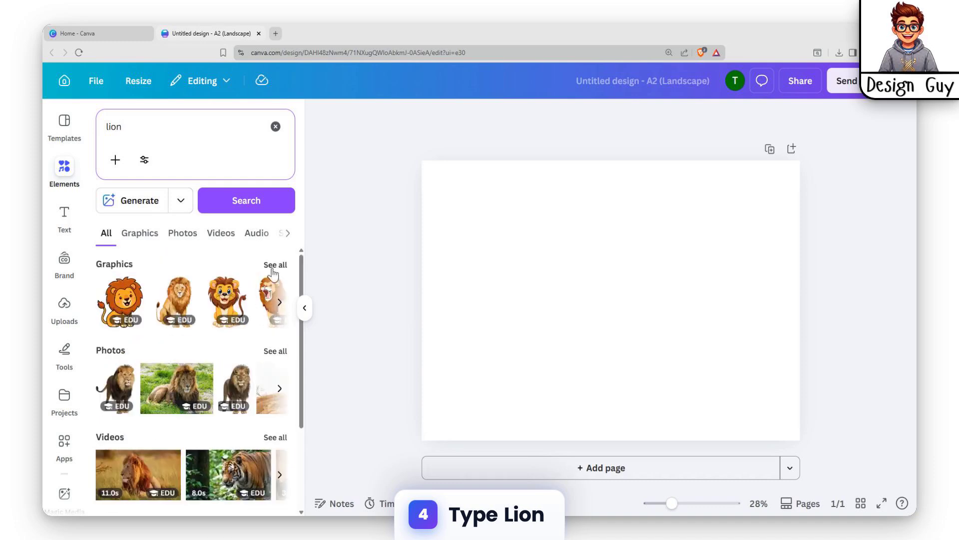
{"action": "left_click", "coordinate": [272, 265]}
{"action": "scroll", "coordinate": [243, 401], "scroll_direction": "down", "scroll_amount": 2}
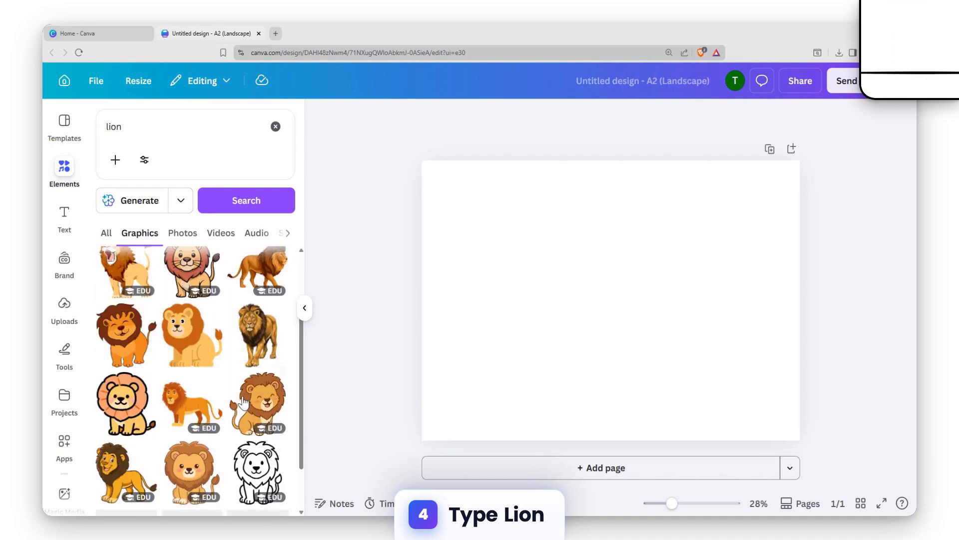
{"action": "scroll", "coordinate": [242, 402], "scroll_direction": "down", "scroll_amount": 2}
{"action": "scroll", "coordinate": [215, 439], "scroll_direction": "down", "scroll_amount": 2}
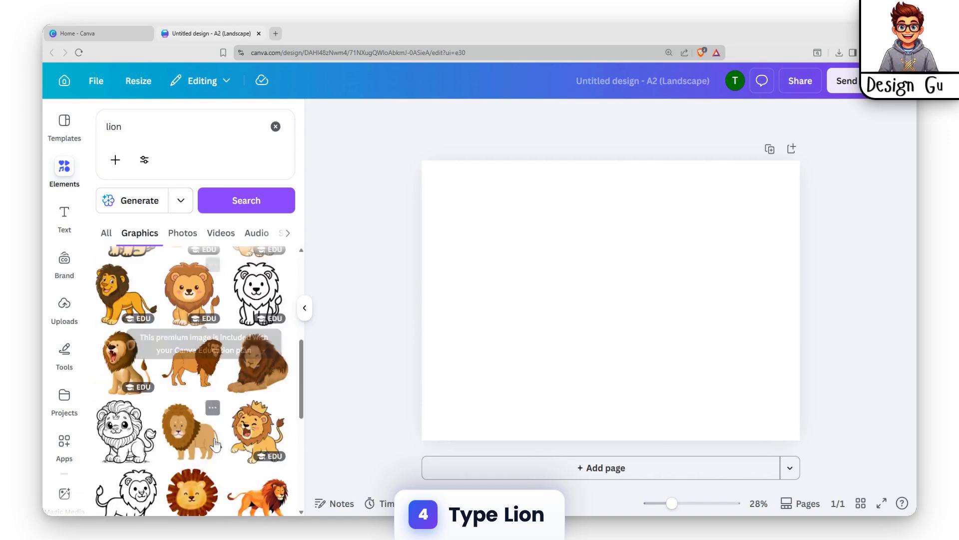
{"action": "left_click", "coordinate": [189, 299]}
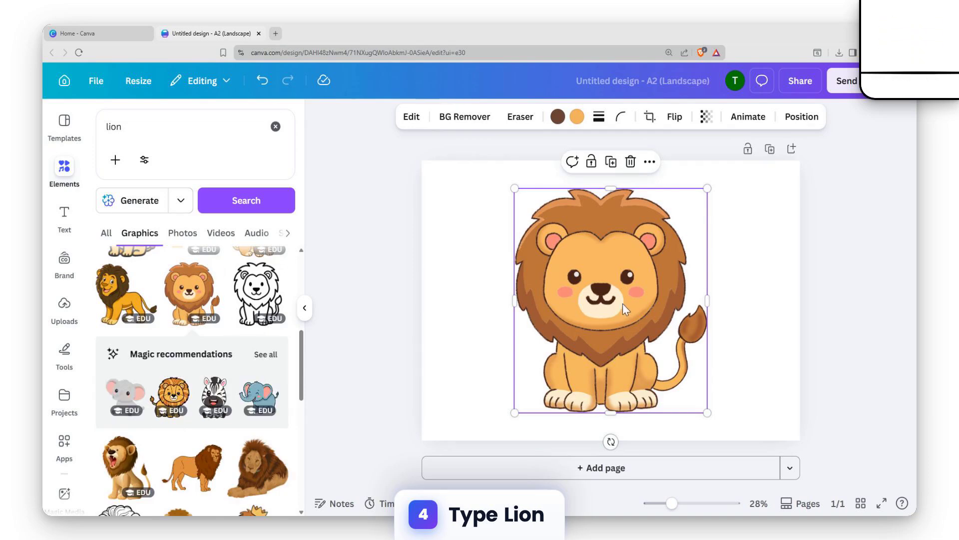
{"action": "left_click", "coordinate": [784, 262]}
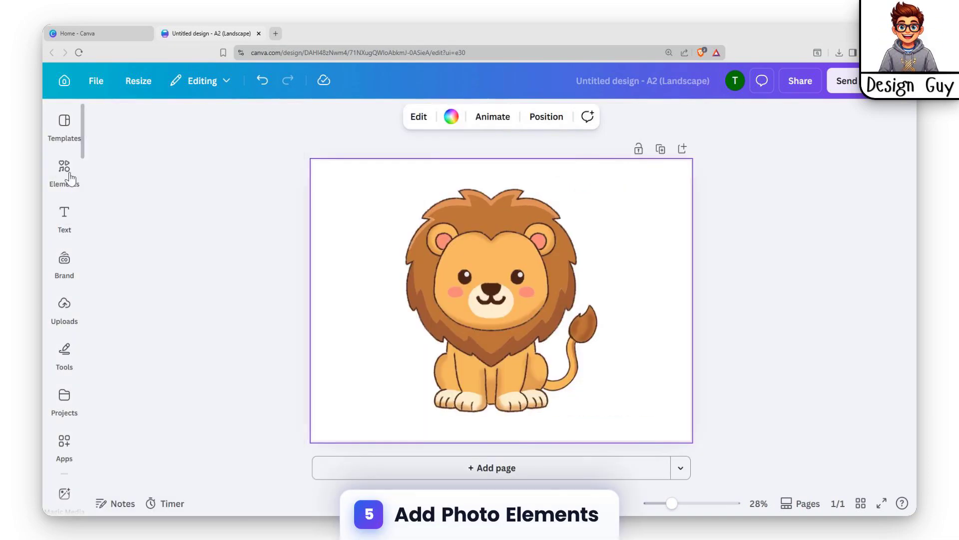
Search elements for "B", add the bold sans-serif B frame, shrink it and place it over the left side of the lion's mane.
{"action": "left_click", "coordinate": [62, 170]}
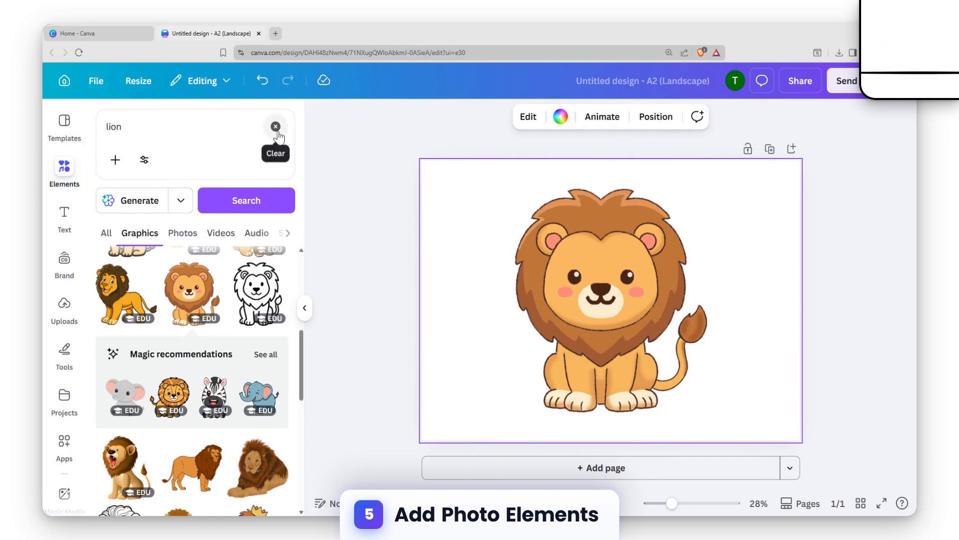
{"action": "left_click", "coordinate": [275, 127]}
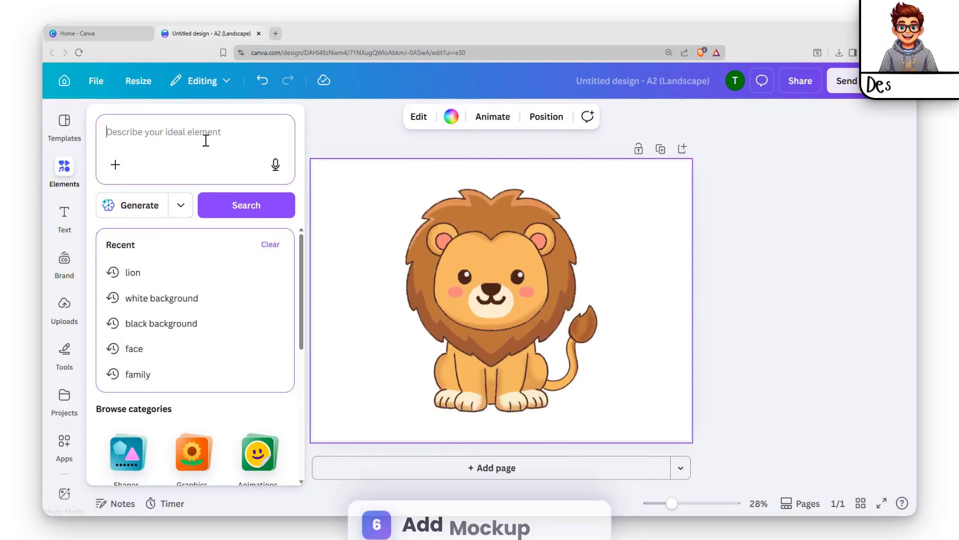
{"action": "left_click", "coordinate": [206, 140]}
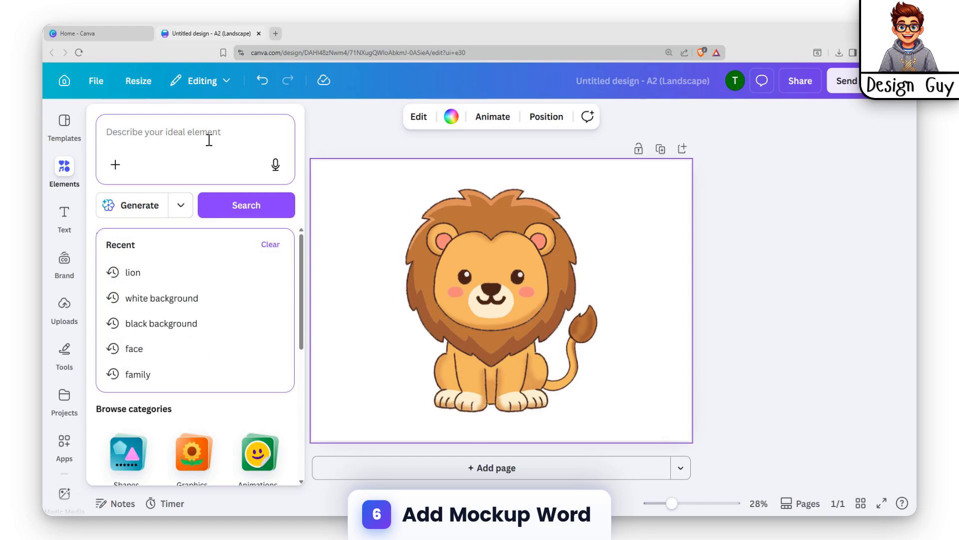
{"action": "type", "text": "B"}
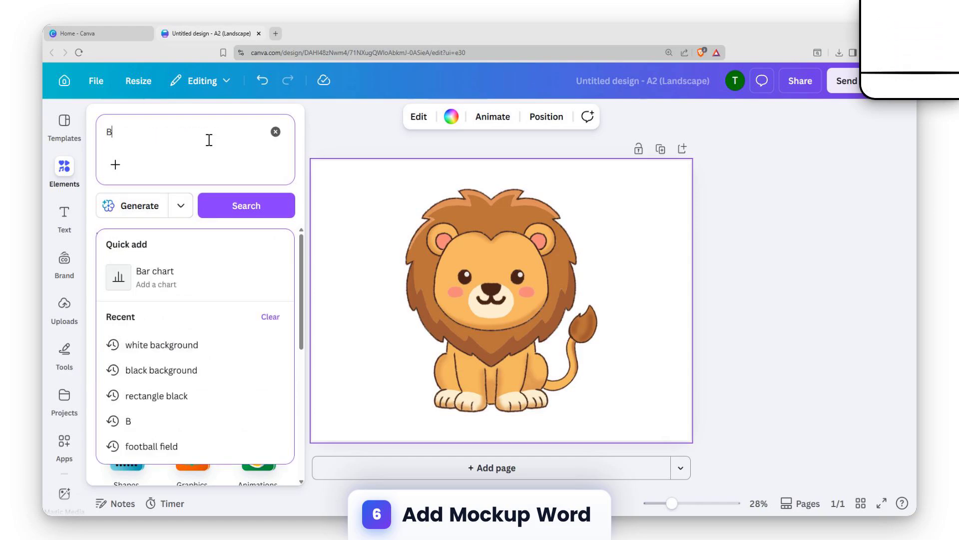
{"action": "key", "text": "Return"}
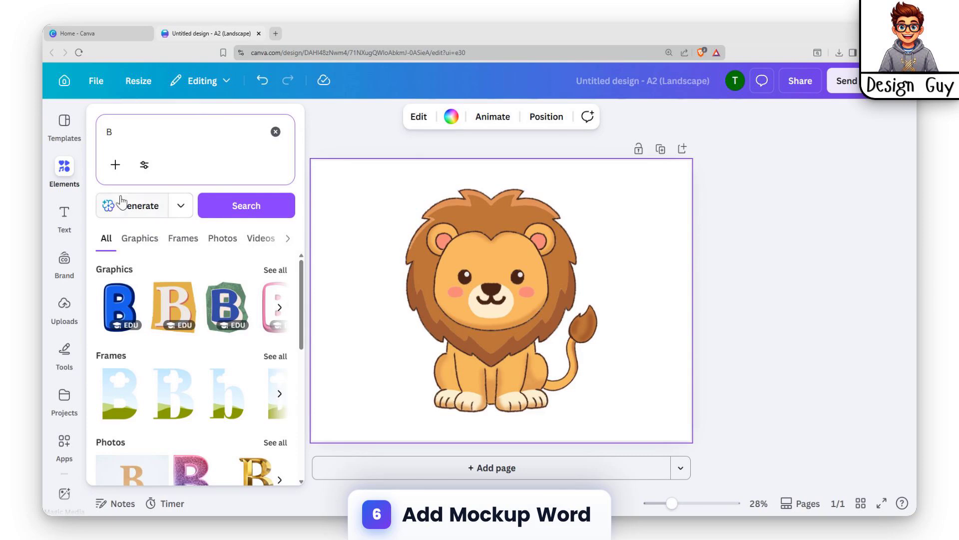
{"action": "left_click", "coordinate": [123, 383]}
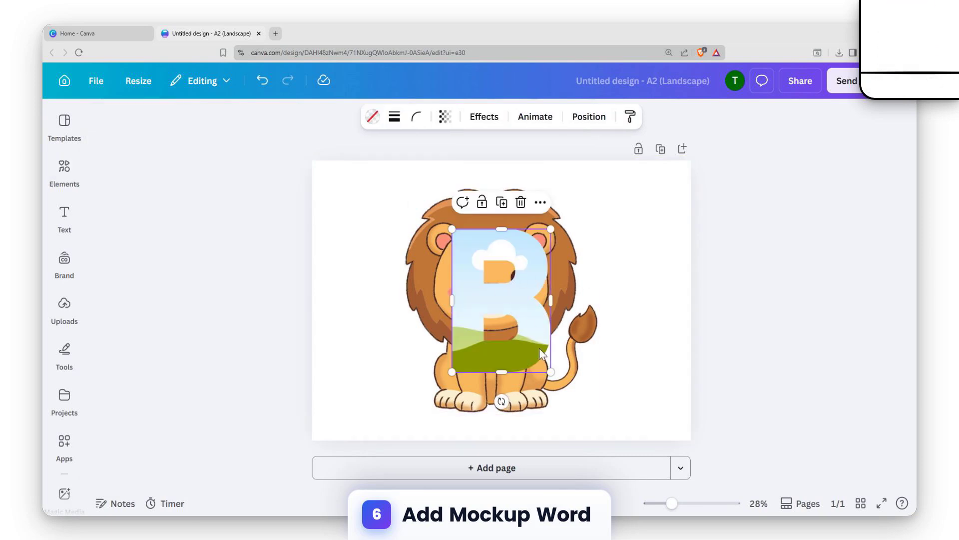
{"action": "left_click_drag", "start_coordinate": [551, 371], "coordinate": [505, 306]}
{"action": "left_click_drag", "start_coordinate": [489, 272], "coordinate": [433, 275]}
Search elements for "R" and add the narrow bold R letter frame to the page.
{"action": "left_click", "coordinate": [65, 128]}
{"action": "left_click", "coordinate": [64, 170]}
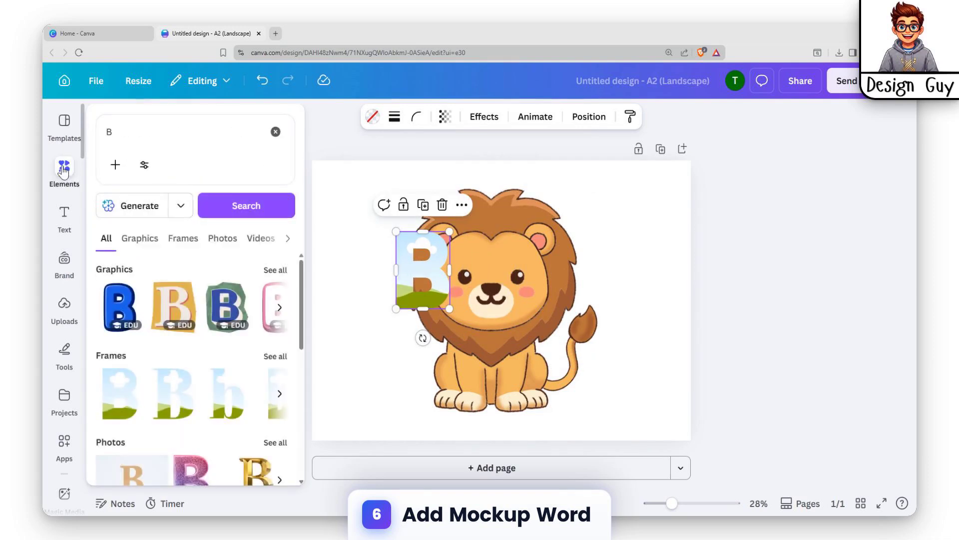
{"action": "left_click", "coordinate": [168, 126]}
{"action": "key", "text": "BackSpace"}
{"action": "type", "text": "R"}
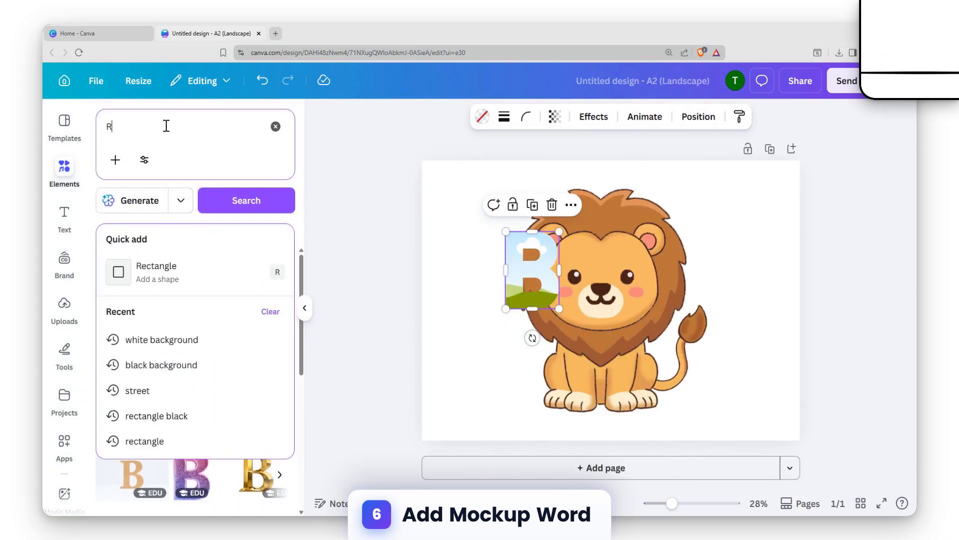
{"action": "key", "text": "Return"}
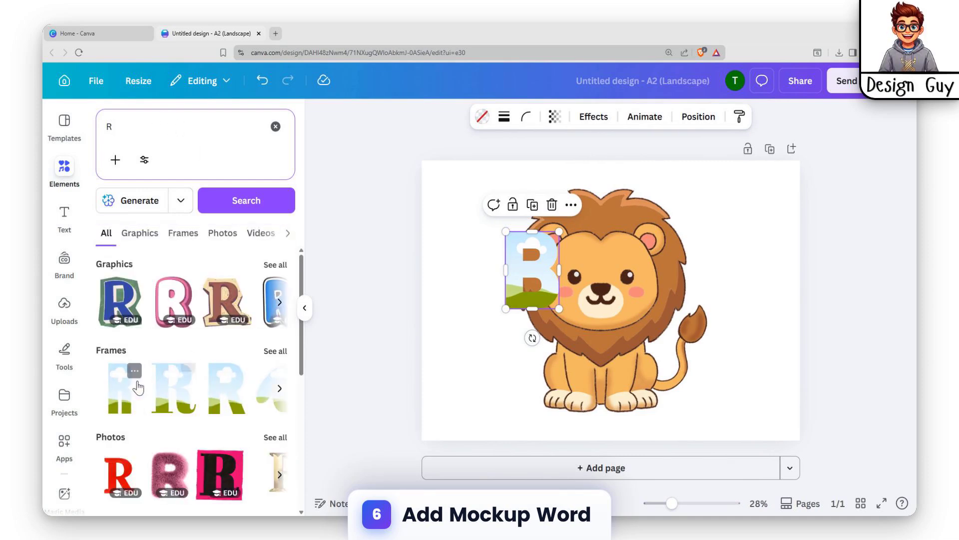
{"action": "left_click", "coordinate": [120, 392]}
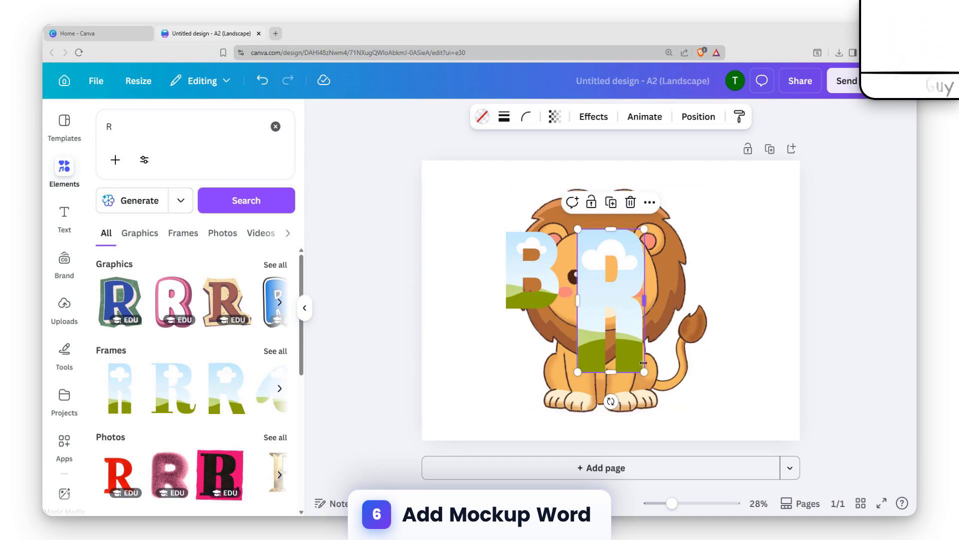
Shrink the R frame to the height of the B and align it directly to the right of the B.
{"action": "left_click_drag", "start_coordinate": [647, 376], "coordinate": [598, 321]}
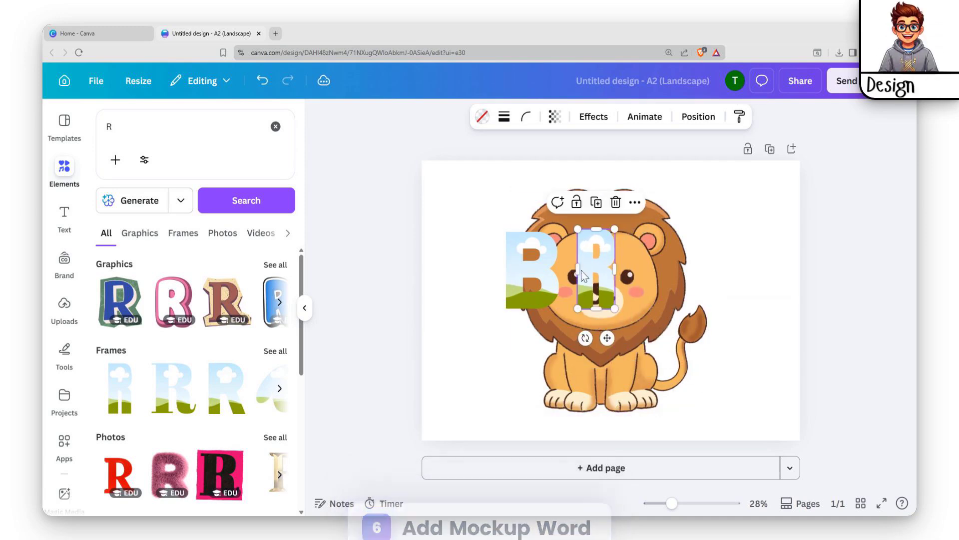
{"action": "mouse_move", "coordinate": [578, 269]}
{"action": "left_mouse_down"}
{"action": "mouse_move", "coordinate": [561, 269]}
{"action": "mouse_move", "coordinate": [584, 251]}
{"action": "left_mouse_up"}
{"action": "key", "text": "ctrl+z"}
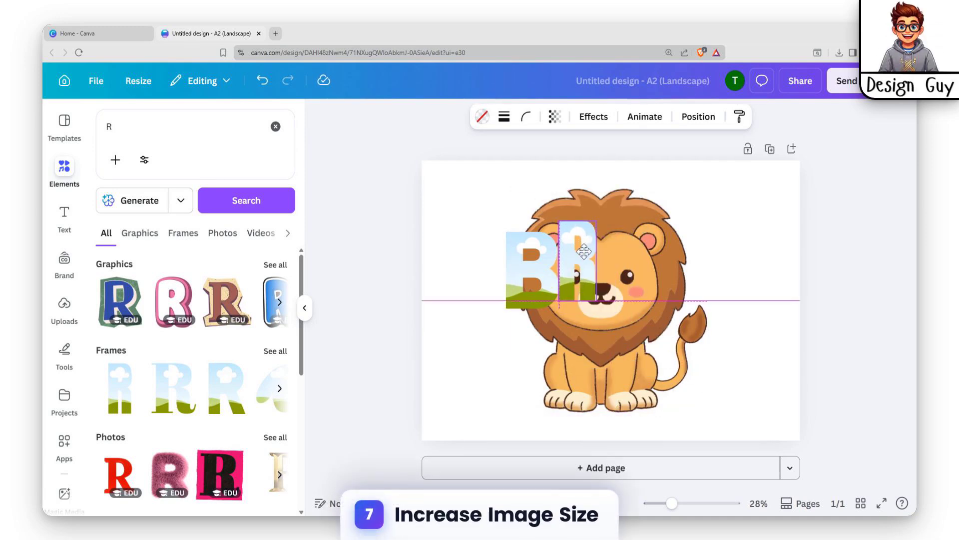
{"action": "left_click_drag", "start_coordinate": [596, 312], "coordinate": [594, 309]}
{"action": "left_click", "coordinate": [659, 266]}
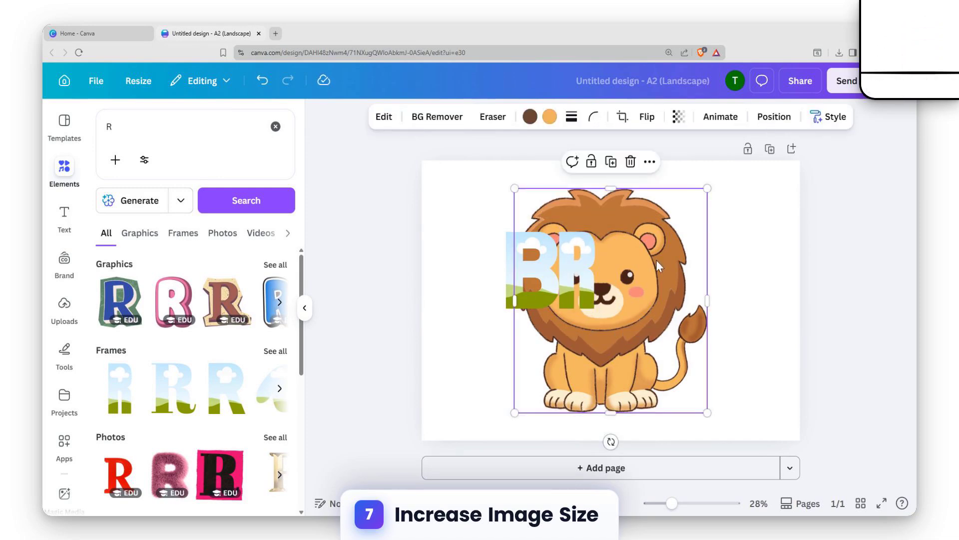
Search elements for "A", add the bold A letter frame, and scale it to the other letters' height just after the R.
{"action": "left_click", "coordinate": [140, 127]}
{"action": "type", "text": "A"}
{"action": "key", "text": "Return"}
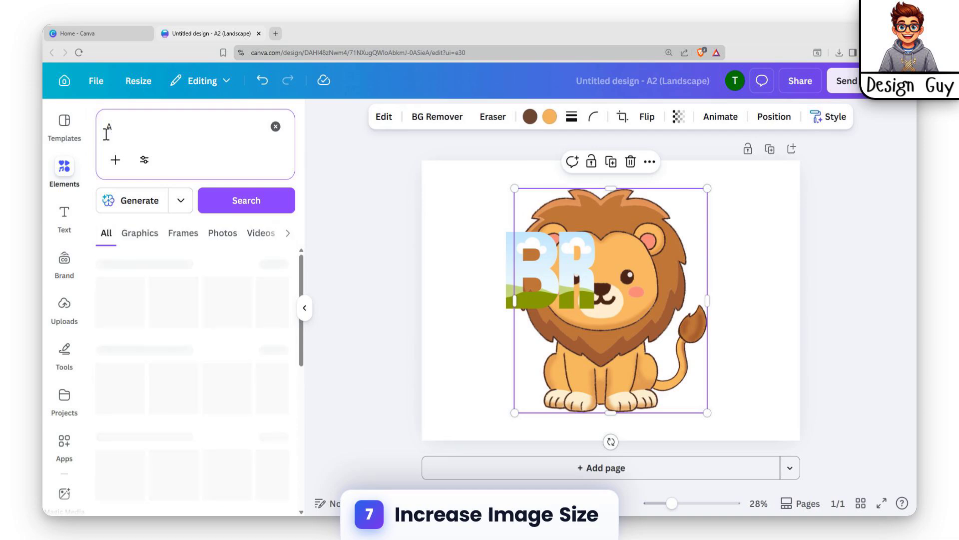
{"action": "left_click", "coordinate": [122, 388]}
{"action": "left_click_drag", "start_coordinate": [552, 372], "coordinate": [604, 309]}
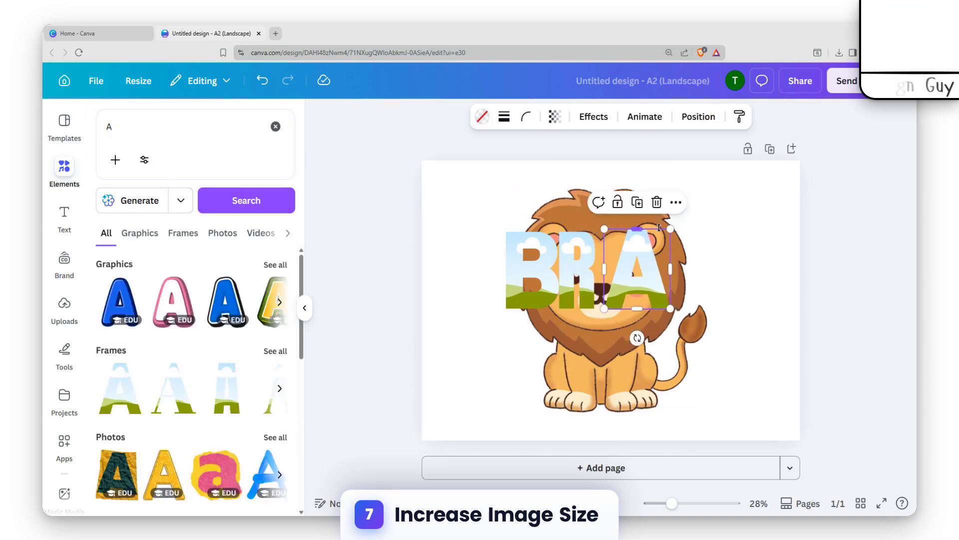
{"action": "left_click_drag", "start_coordinate": [639, 230], "coordinate": [641, 232]}
Search elements for "V", add a bold V letter frame, and move it to the right of the A.
{"action": "left_click", "coordinate": [115, 140]}
{"action": "type", "text": "V"}
{"action": "key", "text": "Return"}
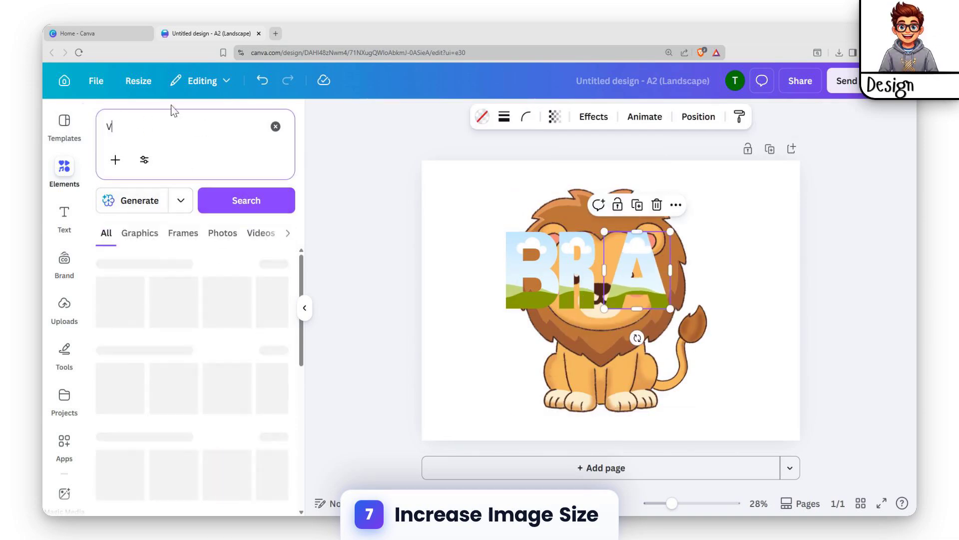
{"action": "left_click", "coordinate": [175, 383]}
{"action": "left_click_drag", "start_coordinate": [600, 310], "coordinate": [700, 237]}
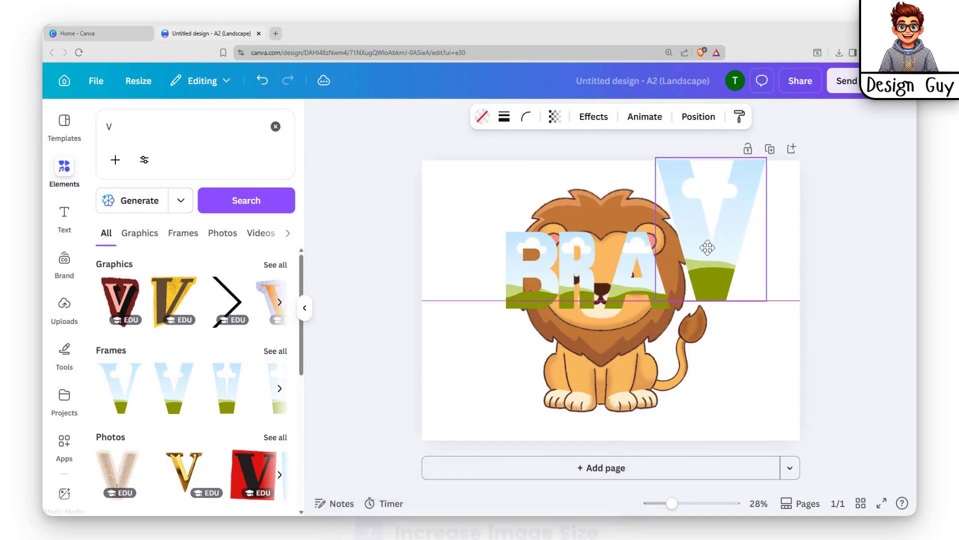
Resize the V frame to match the height of the other letters and align it beside the A.
{"action": "left_click_drag", "start_coordinate": [711, 153], "coordinate": [708, 231]}
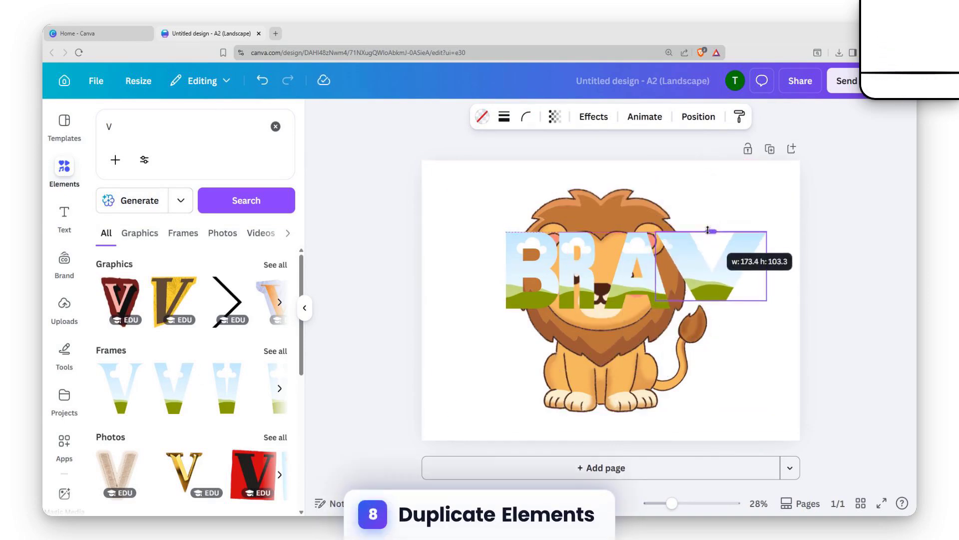
{"action": "left_click_drag", "start_coordinate": [653, 264], "coordinate": [679, 265]}
{"action": "mouse_move", "coordinate": [728, 257]}
{"action": "left_mouse_down"}
{"action": "mouse_move", "coordinate": [700, 266]}
{"action": "mouse_move", "coordinate": [722, 271]}
{"action": "left_mouse_up"}
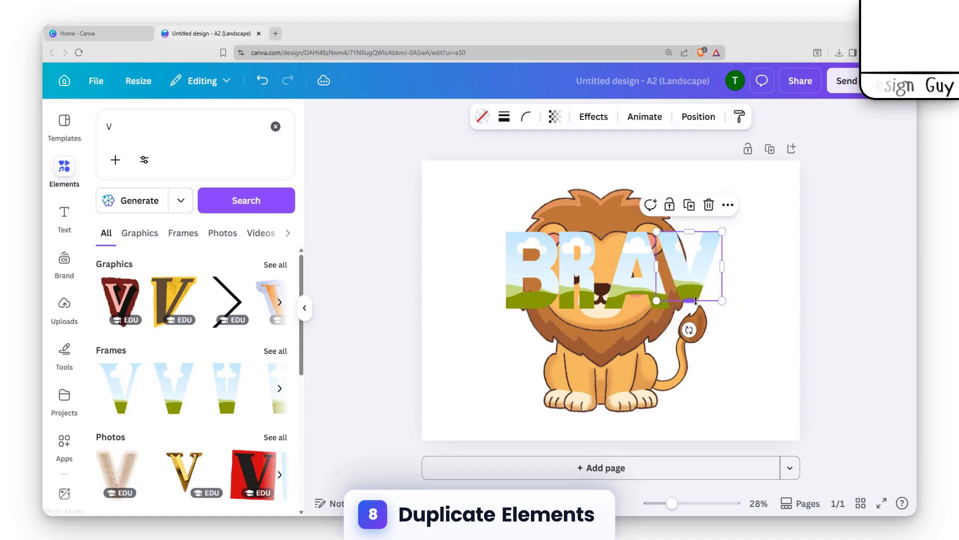
{"action": "left_click_drag", "start_coordinate": [696, 306], "coordinate": [696, 307]}
{"action": "left_click", "coordinate": [767, 263]}
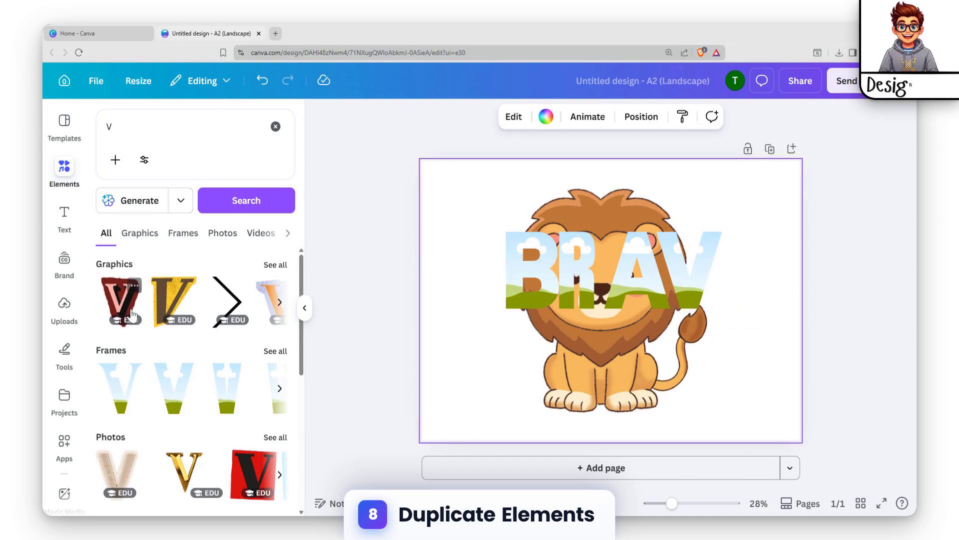
Search elements for "E", add the bold sans-serif E frame, and shrink and place it after the V to complete BRAVE.
{"action": "left_click_drag", "start_coordinate": [115, 128], "coordinate": [44, 130]}
{"action": "type", "text": "E"}
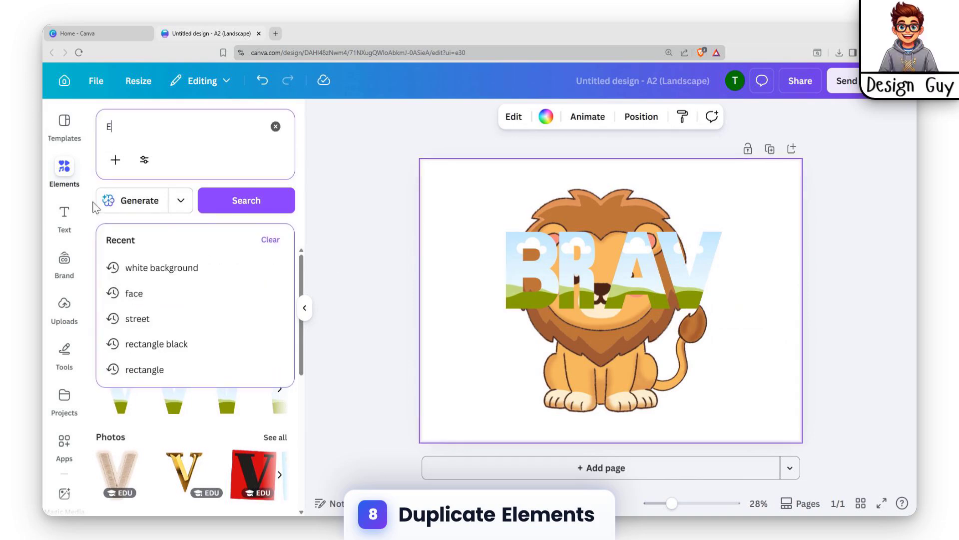
{"action": "key", "text": "Return"}
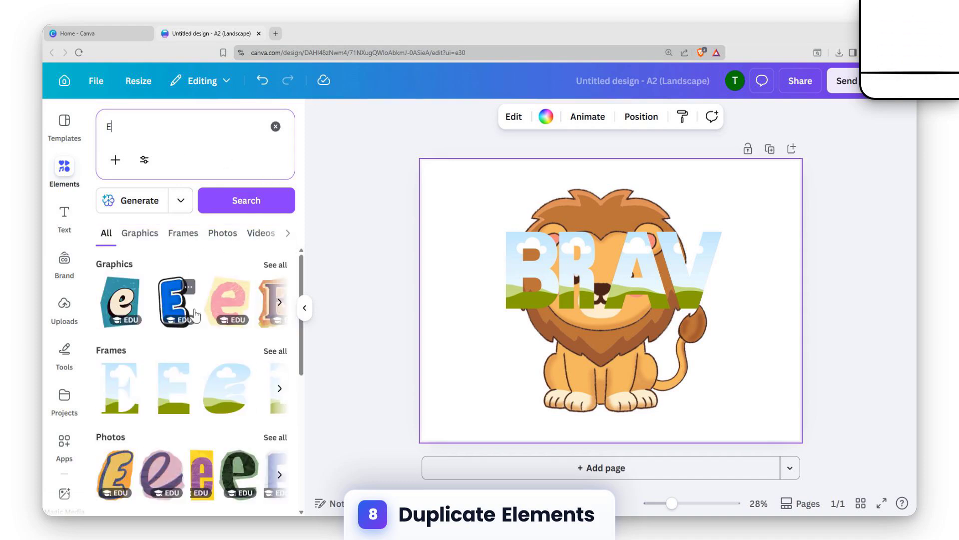
{"action": "left_click", "coordinate": [171, 386]}
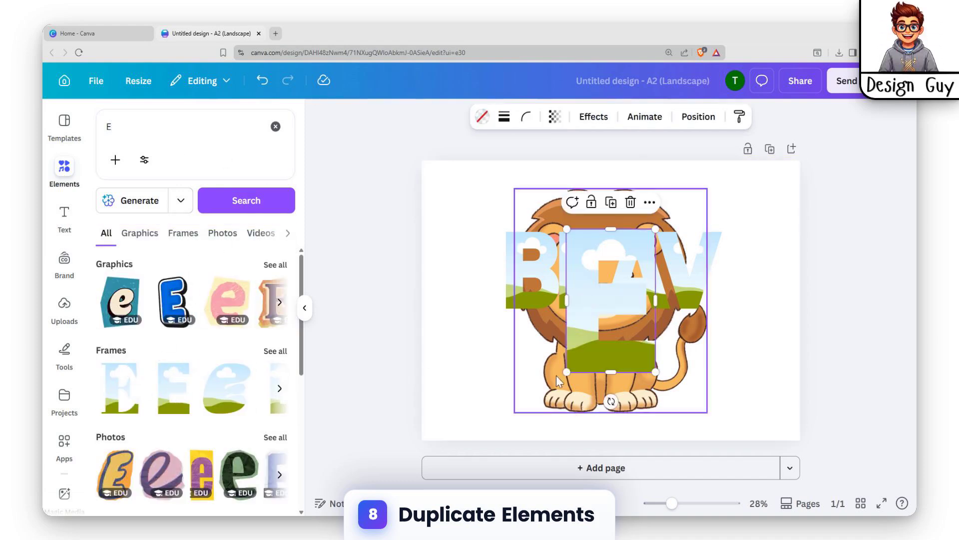
{"action": "left_click_drag", "start_coordinate": [567, 372], "coordinate": [747, 287]}
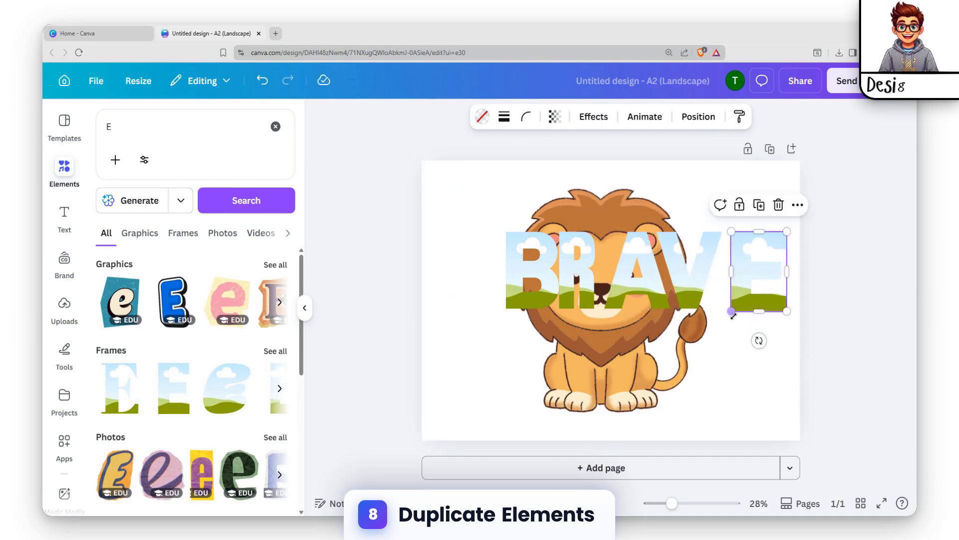
Enlarge the lion graphic from its corners so its head spans behind the whole word BRAVE and extends past the page edges.
{"action": "left_click", "coordinate": [627, 309]}
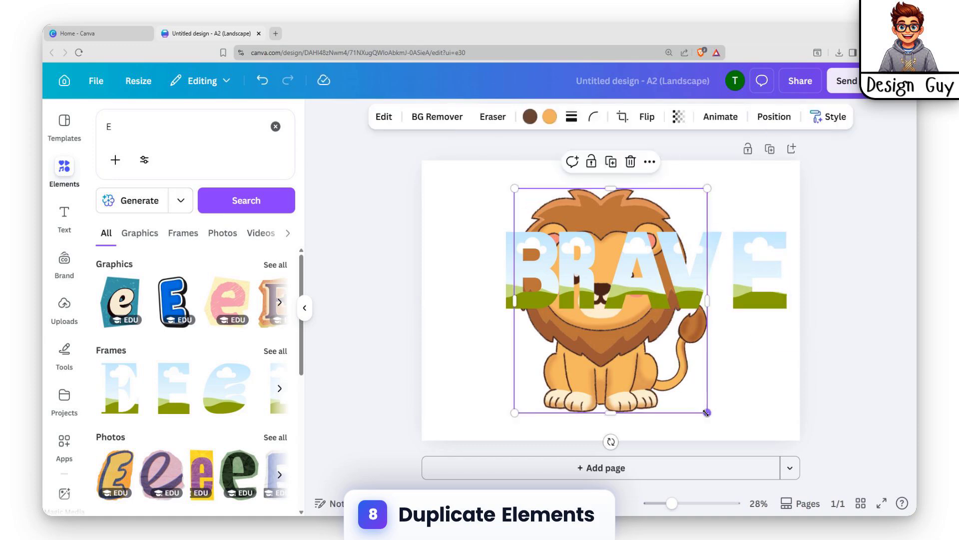
{"action": "left_click_drag", "start_coordinate": [707, 412], "coordinate": [802, 514]}
{"action": "left_click_drag", "start_coordinate": [515, 188], "coordinate": [469, 135]}
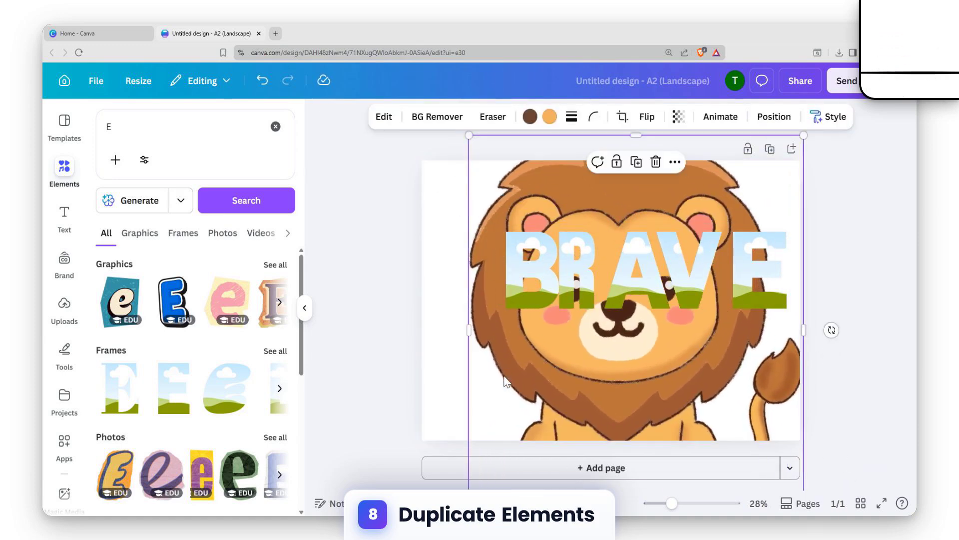
Shift the lion slightly left, and move the letter frames left over its head, closing the gaps so BRAVE is evenly spaced.
{"action": "left_click_drag", "start_coordinate": [504, 380], "coordinate": [491, 385]}
{"action": "left_click", "coordinate": [758, 257]}
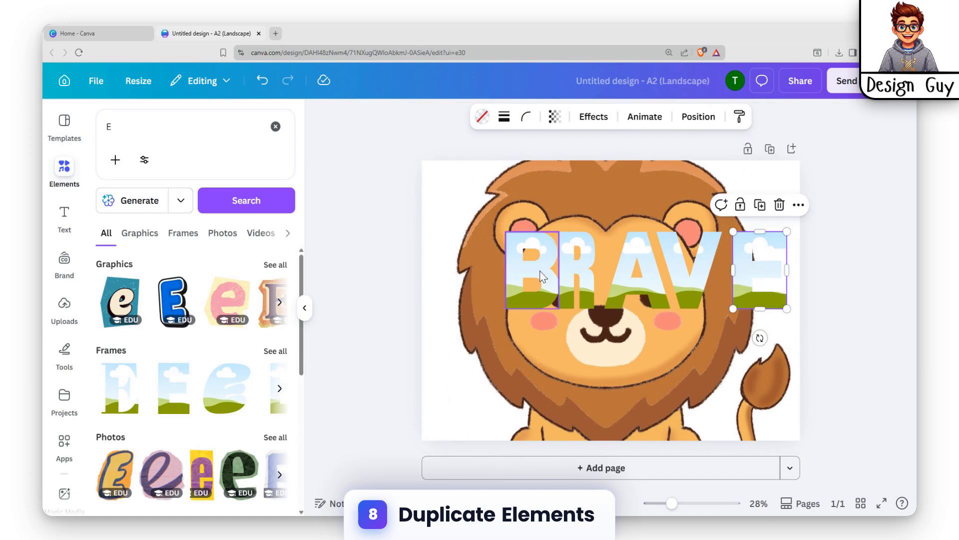
{"action": "left_click_drag", "start_coordinate": [531, 269], "coordinate": [497, 273]}
{"action": "left_click_drag", "start_coordinate": [581, 266], "coordinate": [560, 278]}
{"action": "left_click_drag", "start_coordinate": [659, 275], "coordinate": [632, 276]}
{"action": "left_click_drag", "start_coordinate": [714, 274], "coordinate": [691, 267]}
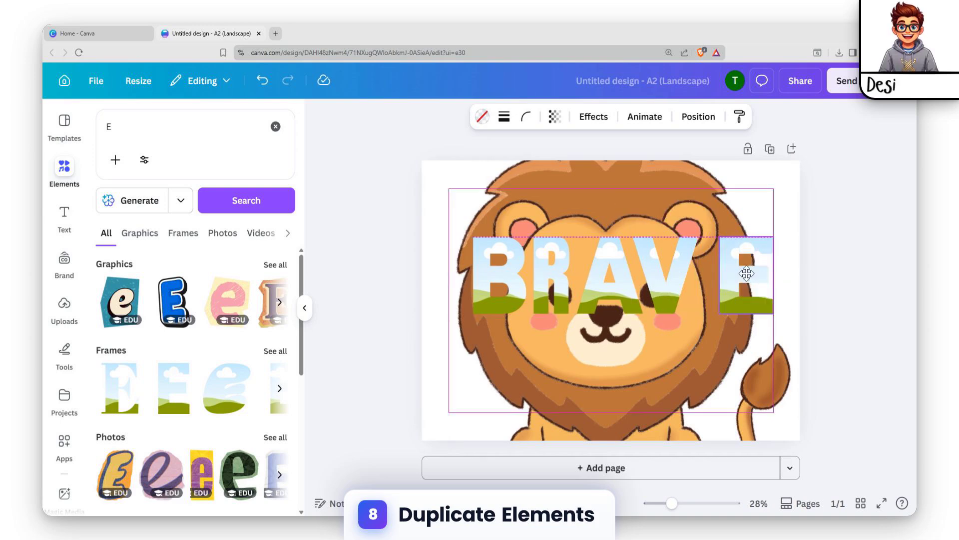
{"action": "left_click_drag", "start_coordinate": [746, 243], "coordinate": [718, 244]}
{"action": "left_click", "coordinate": [818, 224]}
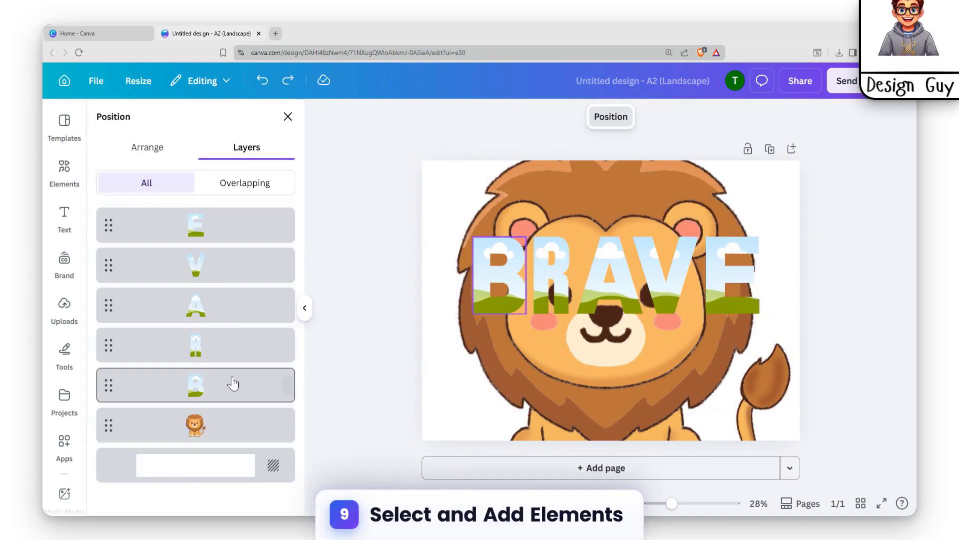
Duplicate the large lion, place the copy into the B frame, and open the frame's crop for adjustment.
{"action": "left_click", "coordinate": [500, 366]}
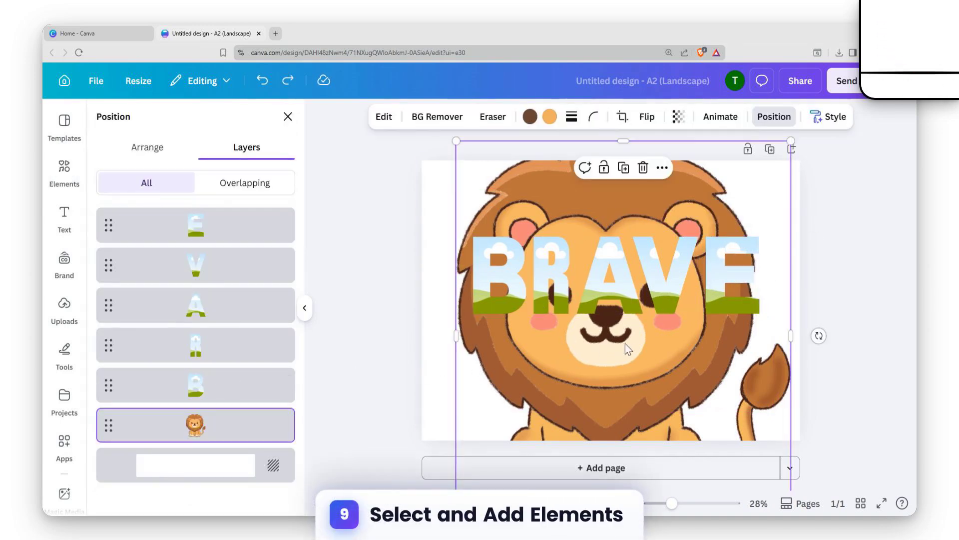
{"action": "key", "text": "ctrl+d"}
{"action": "left_click_drag", "start_coordinate": [630, 340], "coordinate": [499, 283]}
{"action": "double_click", "coordinate": [501, 280]}
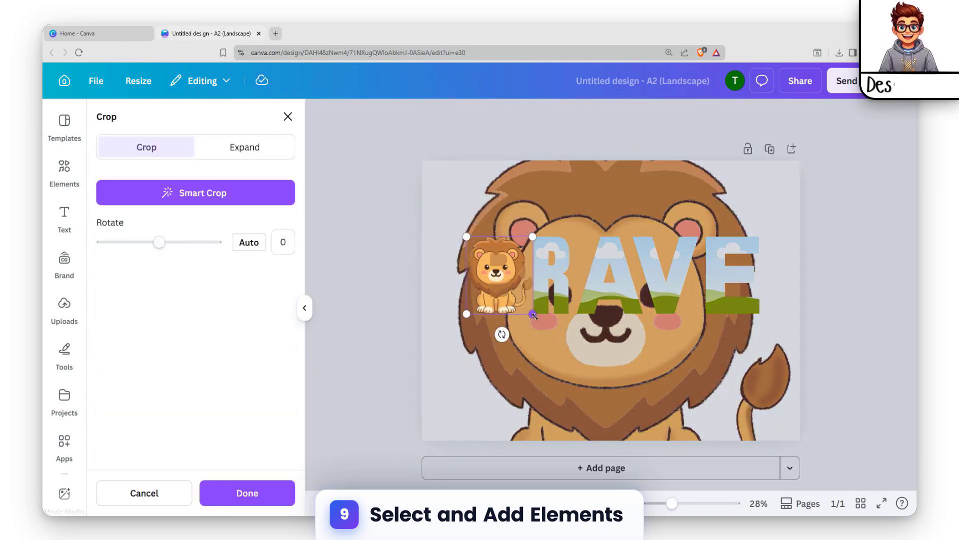
Enlarge and reposition the lion inside the B frame until it roughly overlaps the background lion, and apply the crop.
{"action": "left_click_drag", "start_coordinate": [533, 315], "coordinate": [657, 459]}
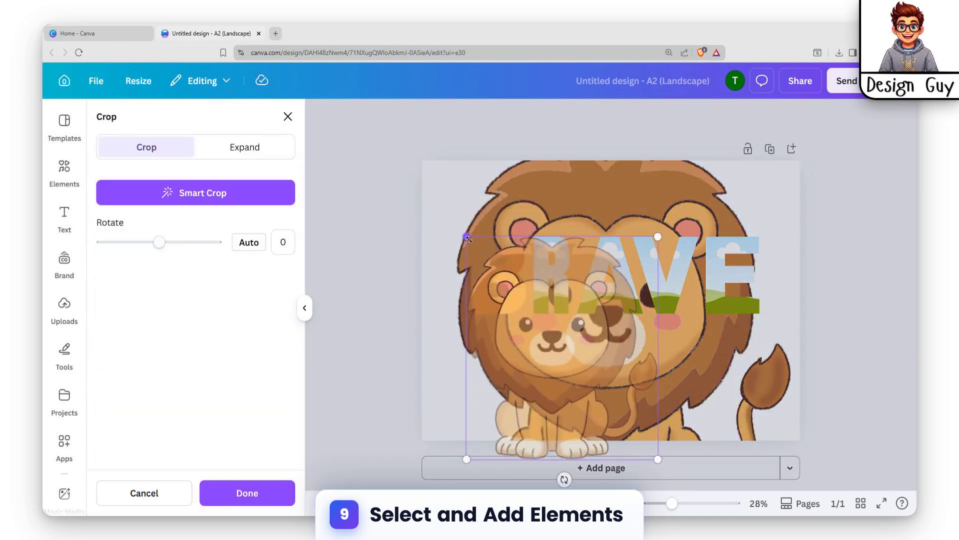
{"action": "left_click_drag", "start_coordinate": [468, 238], "coordinate": [501, 225]}
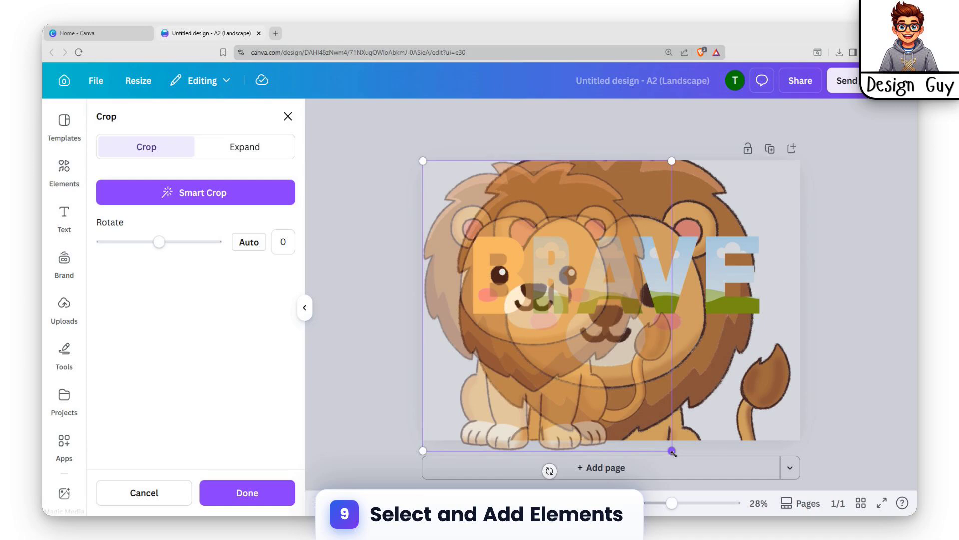
{"action": "left_click_drag", "start_coordinate": [674, 454], "coordinate": [895, 515]}
{"action": "left_click_drag", "start_coordinate": [731, 394], "coordinate": [737, 375]}
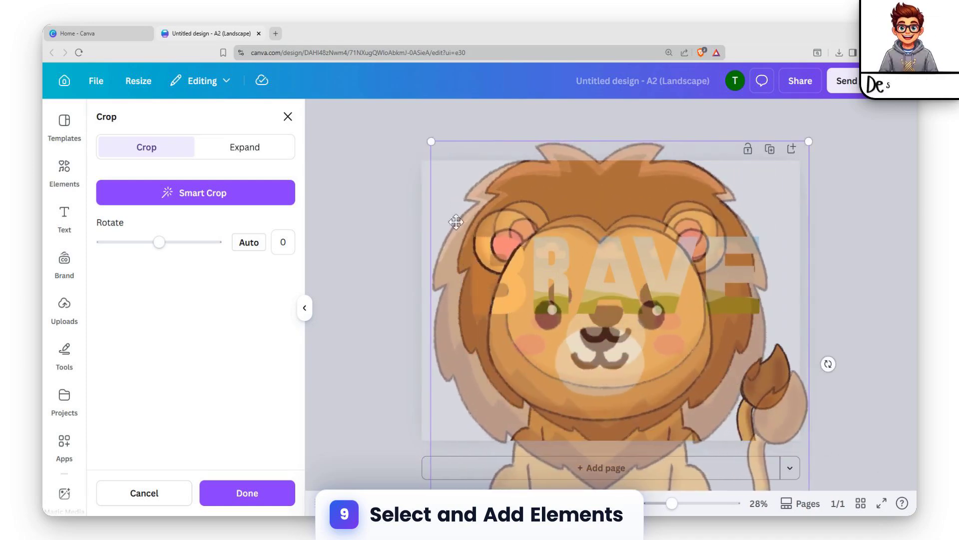
{"action": "left_click_drag", "start_coordinate": [425, 148], "coordinate": [449, 143]}
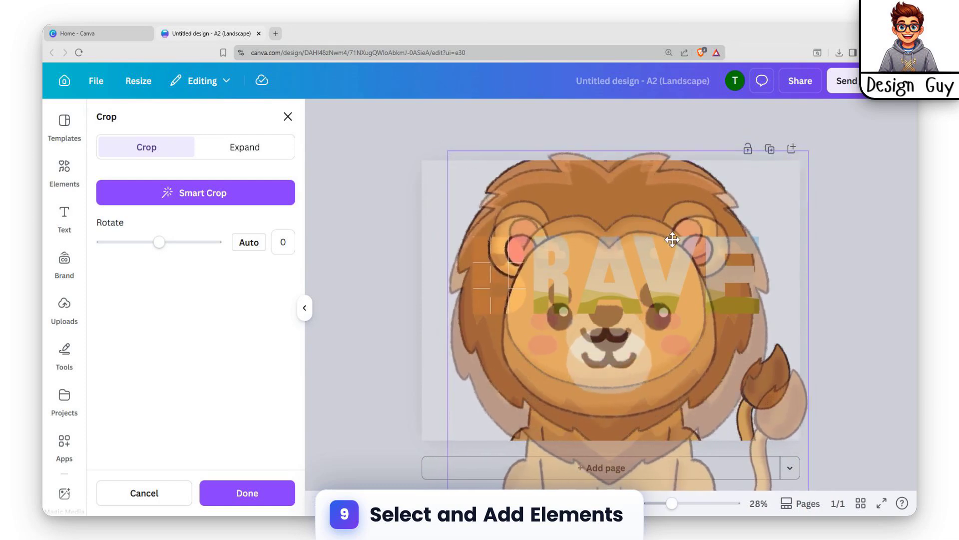
{"action": "left_click_drag", "start_coordinate": [674, 232], "coordinate": [665, 223]}
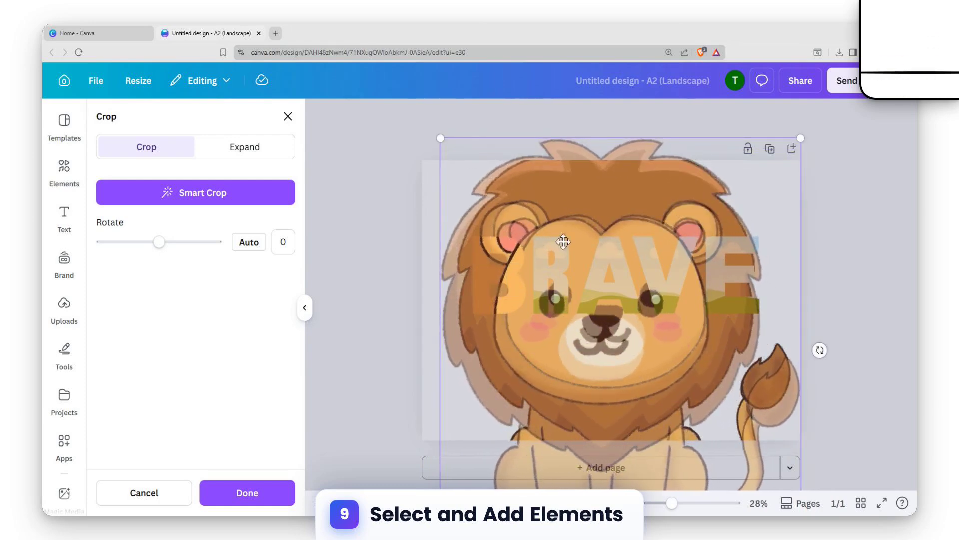
{"action": "left_click_drag", "start_coordinate": [440, 138], "coordinate": [472, 176]}
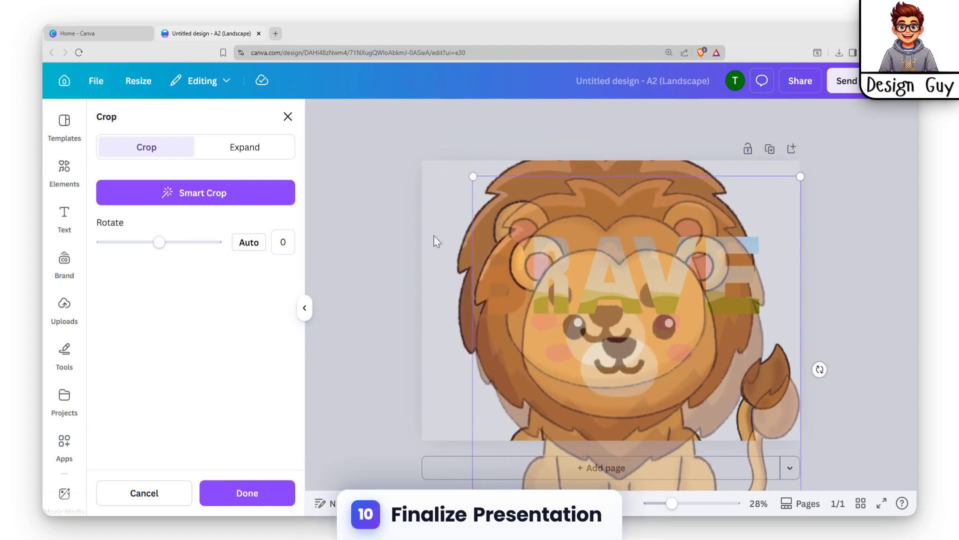
{"action": "left_click_drag", "start_coordinate": [675, 319], "coordinate": [664, 285]}
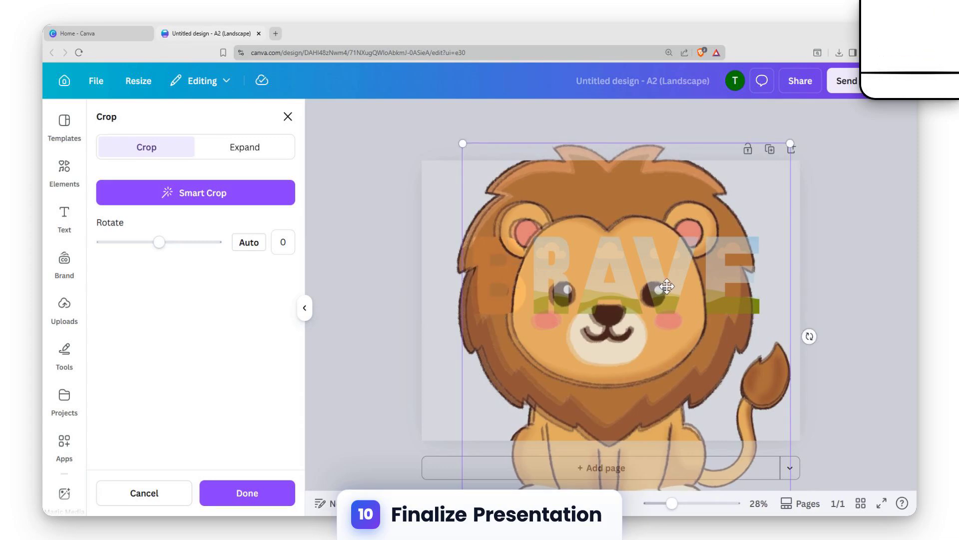
{"action": "left_click", "coordinate": [236, 494]}
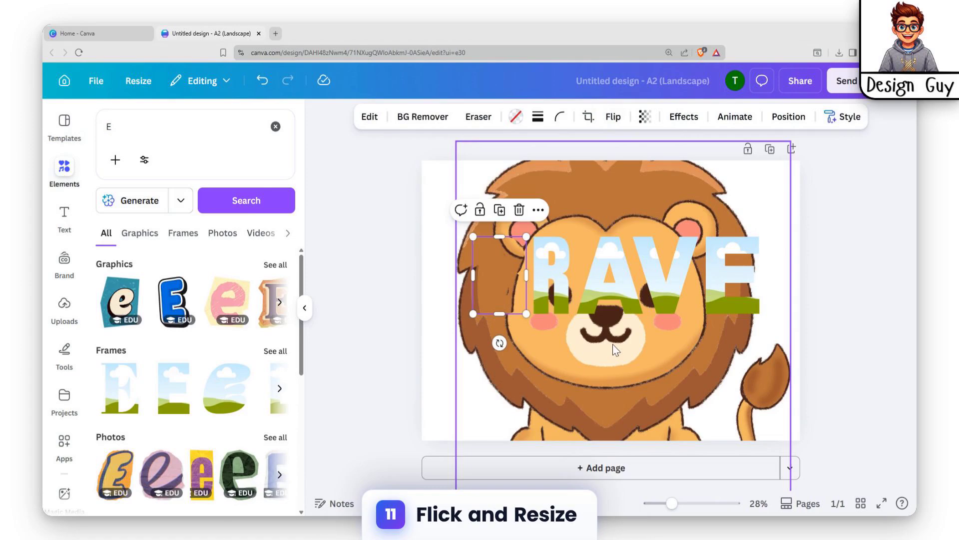
Reopen the B frame's crop, fine-tune the lion's size and position to match the background lion exactly, and apply it.
{"action": "key", "text": "ctrl+z"}
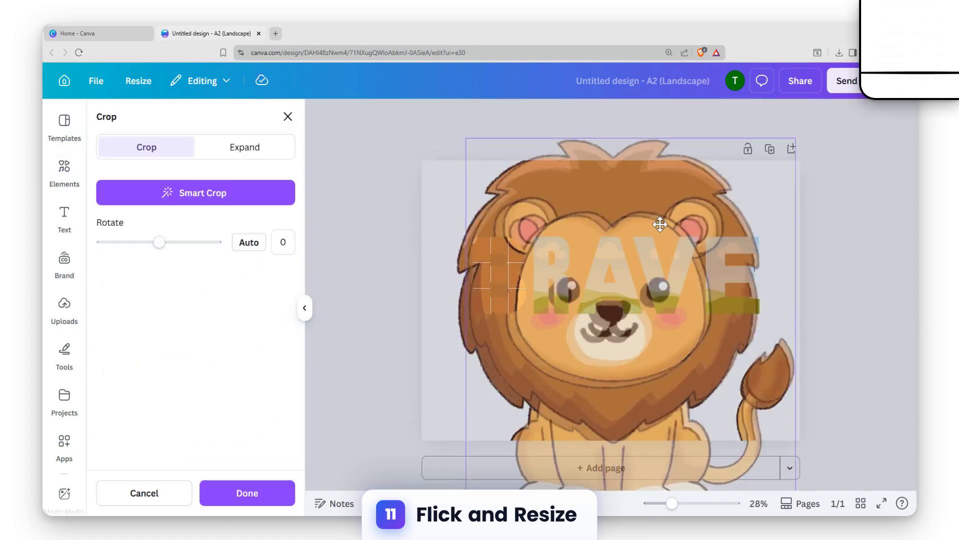
{"action": "left_click_drag", "start_coordinate": [660, 223], "coordinate": [651, 228]}
{"action": "left_click_drag", "start_coordinate": [783, 143], "coordinate": [805, 153]}
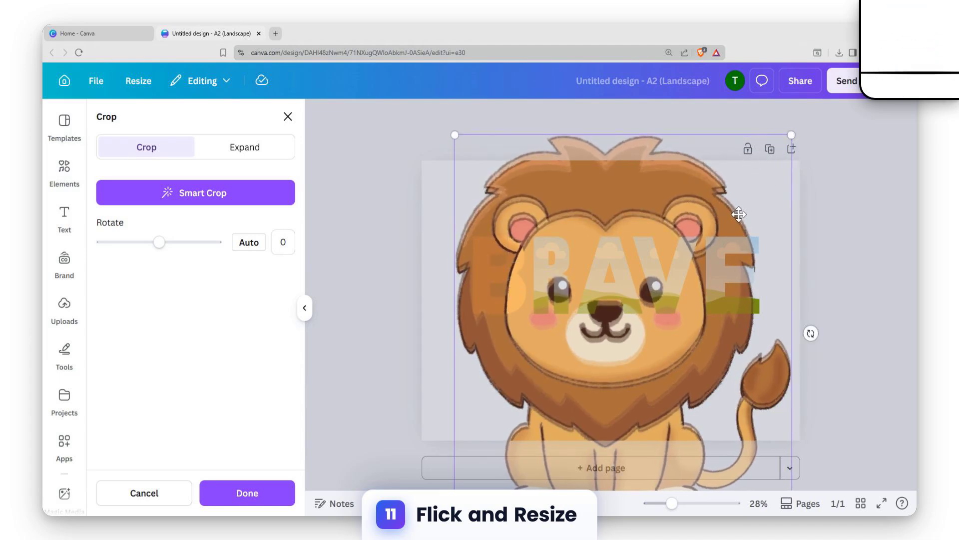
{"action": "left_click_drag", "start_coordinate": [739, 214], "coordinate": [739, 222]}
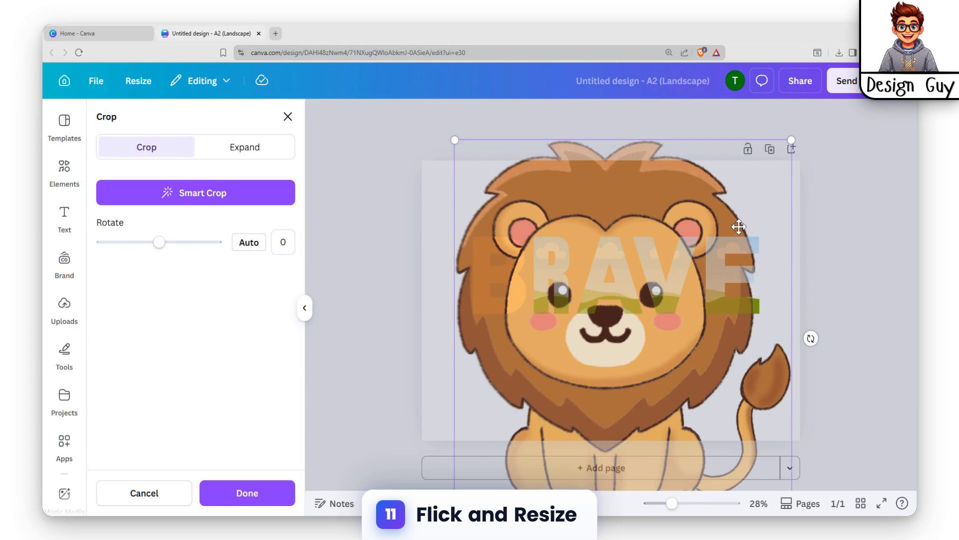
{"action": "left_click", "coordinate": [267, 502]}
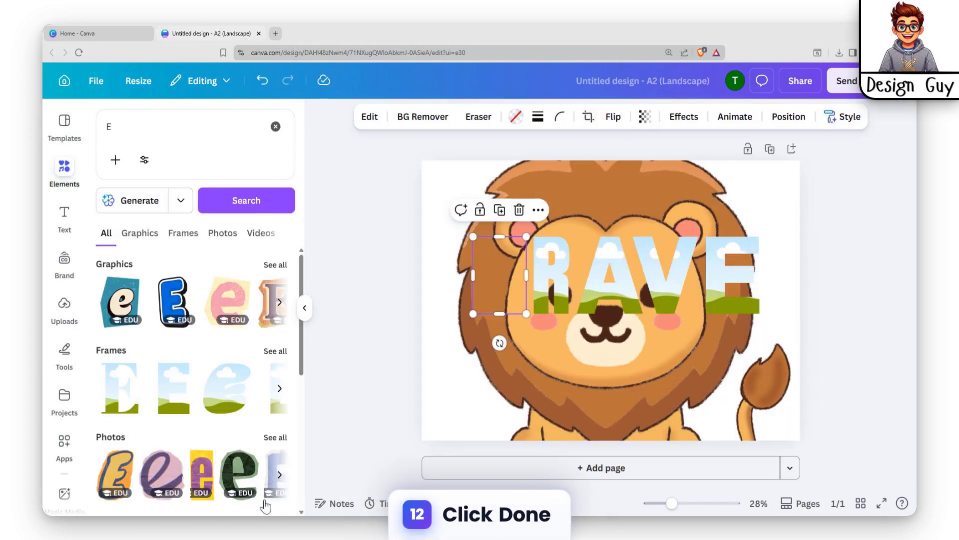
Place another copy of the large lion into the A frame and open that frame's crop.
{"action": "left_click", "coordinate": [654, 217]}
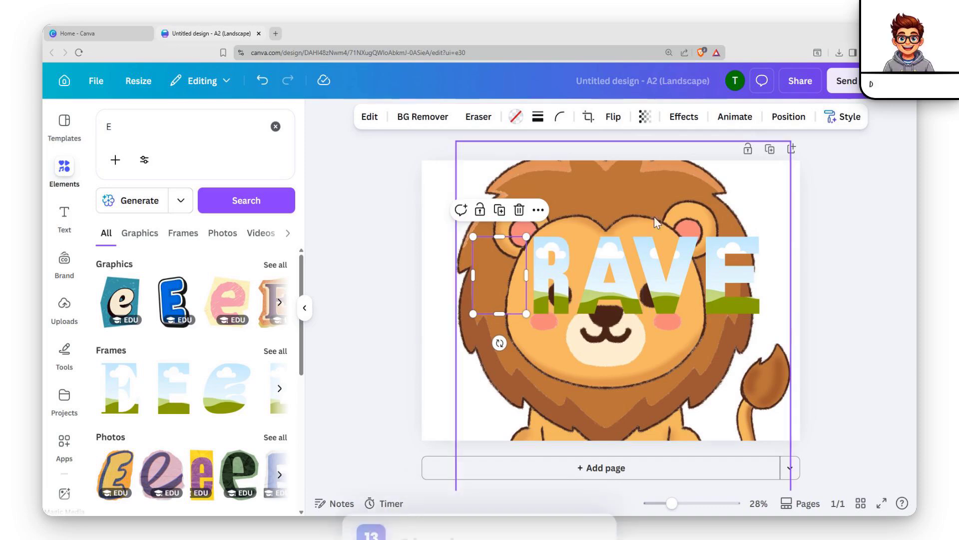
{"action": "left_click_drag", "start_coordinate": [648, 213], "coordinate": [612, 268]}
{"action": "double_click", "coordinate": [613, 268]}
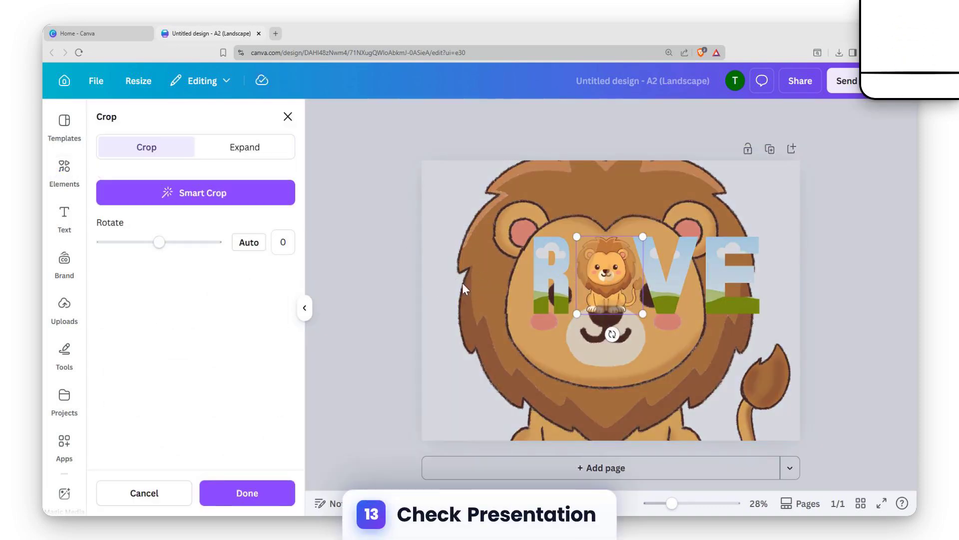
Enlarge the lion inside the A frame from its corners to nearly the size of the background lion.
{"action": "left_click_drag", "start_coordinate": [578, 239], "coordinate": [489, 163]}
{"action": "left_click_drag", "start_coordinate": [495, 314], "coordinate": [343, 490]}
{"action": "left_click_drag", "start_coordinate": [530, 301], "coordinate": [663, 311]}
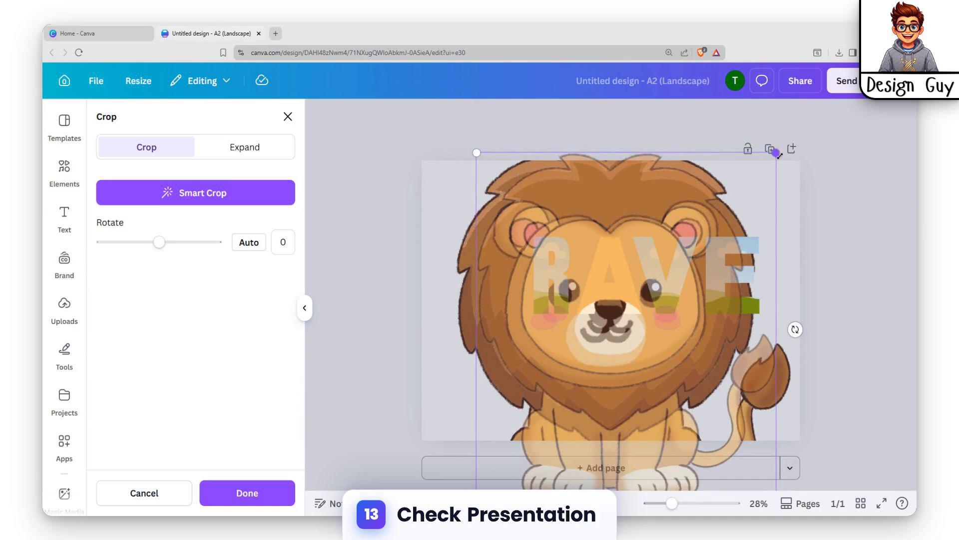
{"action": "left_click_drag", "start_coordinate": [778, 155], "coordinate": [802, 159]}
{"action": "left_click_drag", "start_coordinate": [478, 148], "coordinate": [456, 147]}
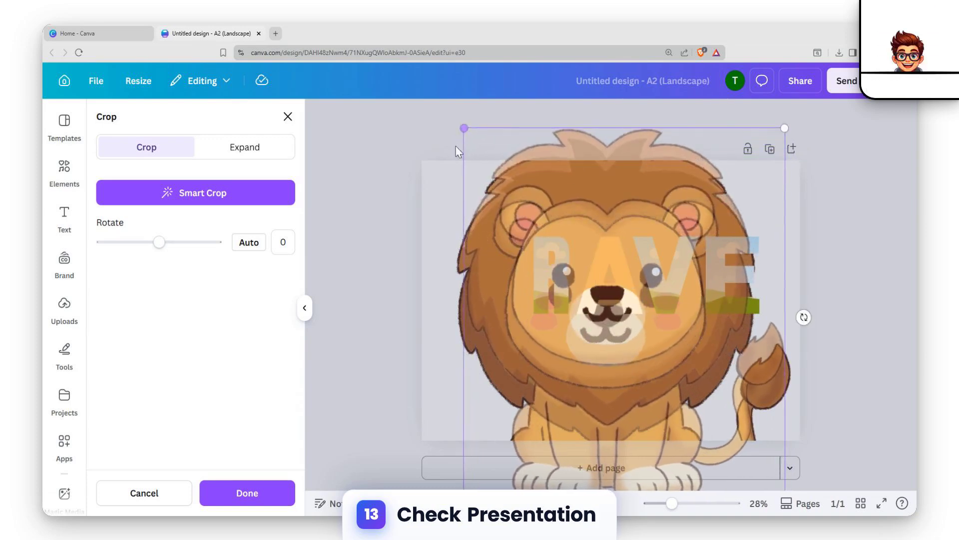
Fine-tune the A frame's lion until its face and mane coincide with the background lion, and apply the crop.
{"action": "left_click_drag", "start_coordinate": [605, 215], "coordinate": [600, 228]}
{"action": "left_click_drag", "start_coordinate": [780, 143], "coordinate": [787, 135]}
{"action": "left_click_drag", "start_coordinate": [733, 184], "coordinate": [737, 192]}
{"action": "left_click_drag", "start_coordinate": [464, 144], "coordinate": [455, 140]}
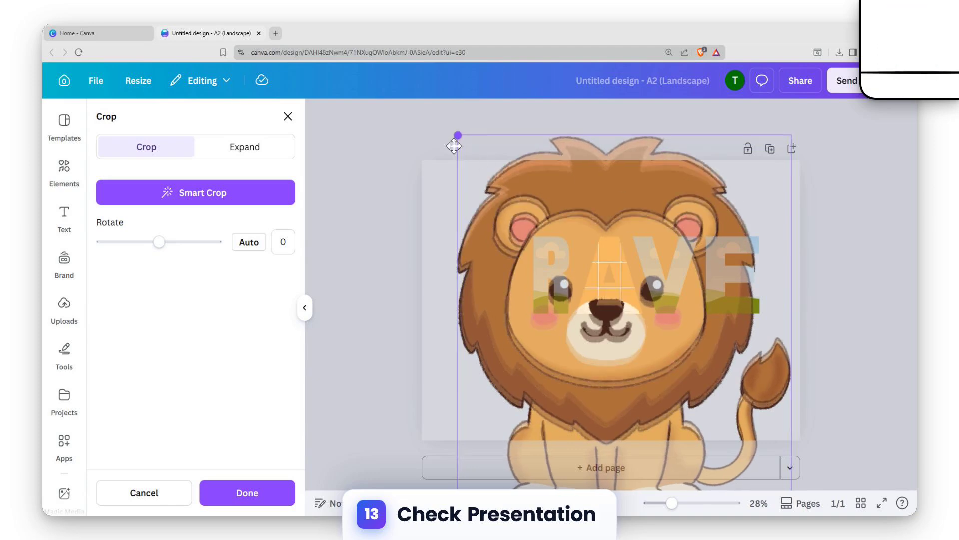
{"action": "left_click_drag", "start_coordinate": [557, 208], "coordinate": [555, 212]}
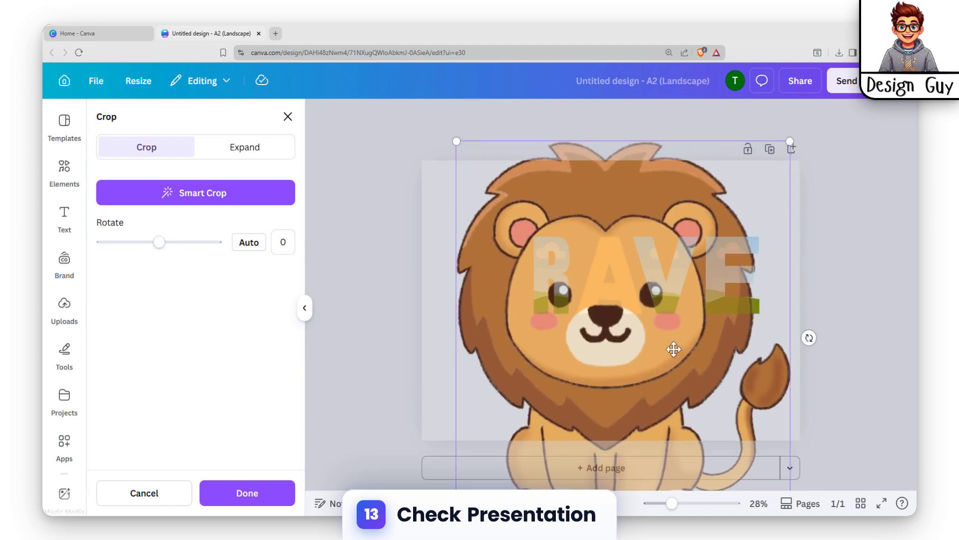
{"action": "left_click", "coordinate": [268, 493]}
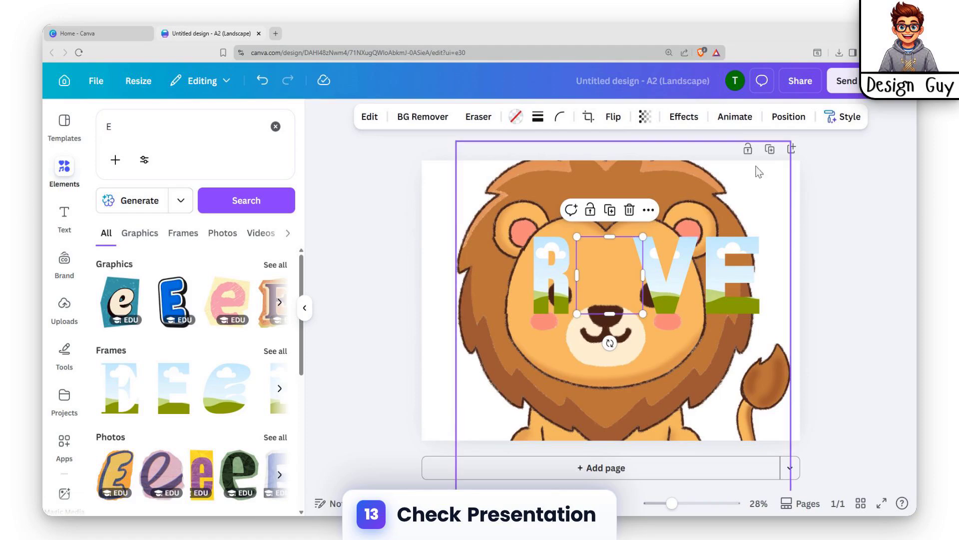
Place a copy of the large lion into the R frame and open that frame's crop.
{"action": "left_click", "coordinate": [759, 172]}
{"action": "left_click_drag", "start_coordinate": [686, 224], "coordinate": [551, 269]}
{"action": "double_click", "coordinate": [552, 270]}
Enlarge the lion inside the R frame and move it over the background lion's head.
{"action": "left_click_drag", "start_coordinate": [518, 236], "coordinate": [392, 163]}
{"action": "left_click_drag", "start_coordinate": [584, 314], "coordinate": [731, 484]}
{"action": "left_click_drag", "start_coordinate": [654, 336], "coordinate": [706, 347]}
{"action": "left_click_drag", "start_coordinate": [486, 146], "coordinate": [417, 112]}
{"action": "left_click_drag", "start_coordinate": [593, 177], "coordinate": [602, 225]}
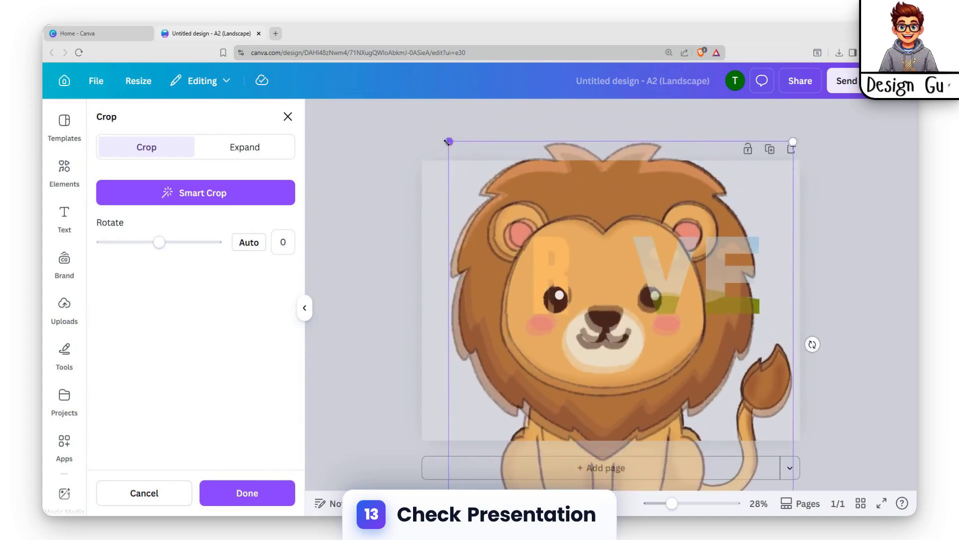
Adjust the R frame's lion in small moves and resizes until it lines up with the background lion, and apply the crop.
{"action": "left_click_drag", "start_coordinate": [448, 142], "coordinate": [452, 145]}
{"action": "left_click_drag", "start_coordinate": [589, 214], "coordinate": [590, 209]}
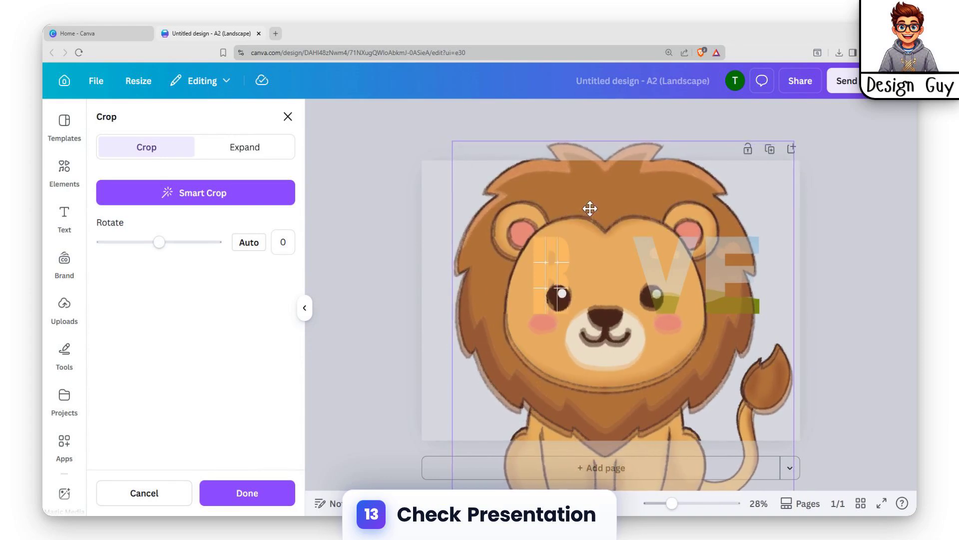
{"action": "left_click_drag", "start_coordinate": [693, 321], "coordinate": [696, 313]}
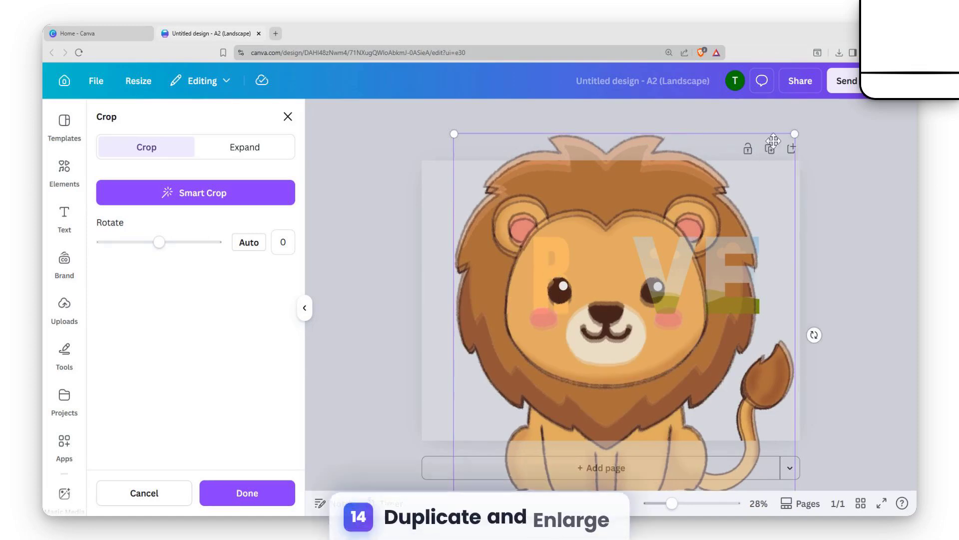
{"action": "left_click_drag", "start_coordinate": [795, 134], "coordinate": [790, 138]}
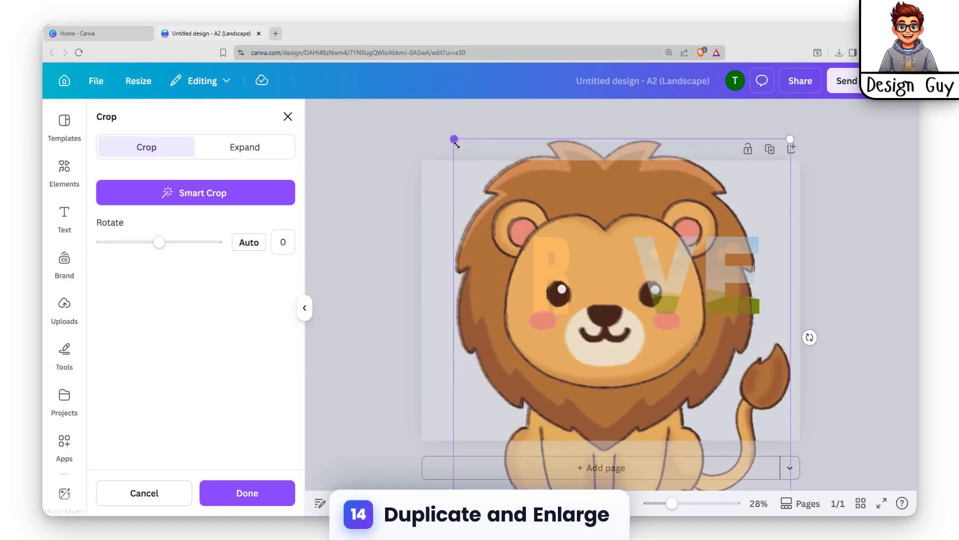
{"action": "left_click_drag", "start_coordinate": [455, 142], "coordinate": [455, 144]}
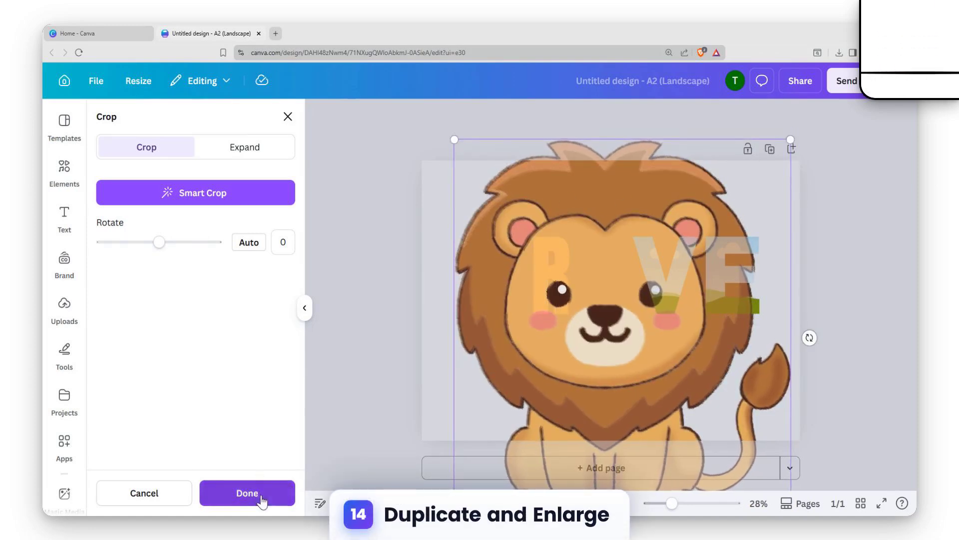
{"action": "left_click", "coordinate": [262, 498]}
Duplicate the large lion, drop the copy into the V frame, and open that frame's crop.
{"action": "left_click", "coordinate": [677, 265]}
{"action": "left_click", "coordinate": [779, 188]}
{"action": "key", "text": "ctrl+d"}
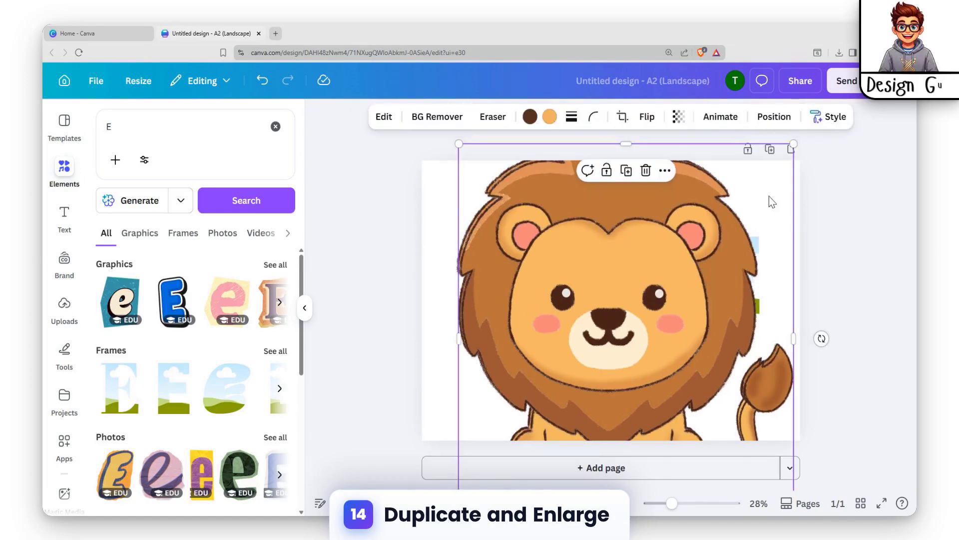
{"action": "left_click_drag", "start_coordinate": [644, 255], "coordinate": [683, 254]}
{"action": "double_click", "coordinate": [662, 265]}
Scale up and position the lion inside the V frame so it matches the background lion, and apply the crop.
{"action": "left_click_drag", "start_coordinate": [633, 314], "coordinate": [419, 509]}
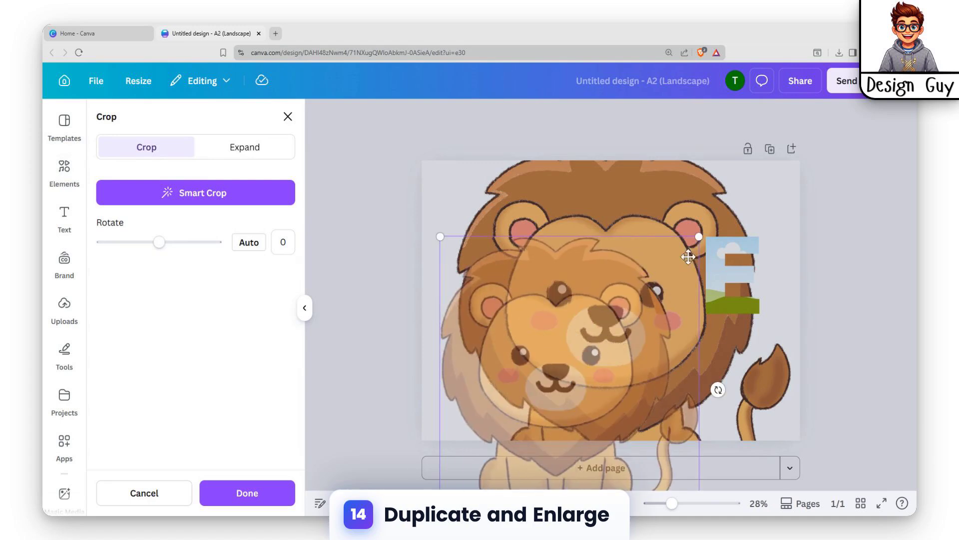
{"action": "left_click_drag", "start_coordinate": [699, 238], "coordinate": [824, 160]}
{"action": "left_click_drag", "start_coordinate": [665, 248], "coordinate": [665, 251]}
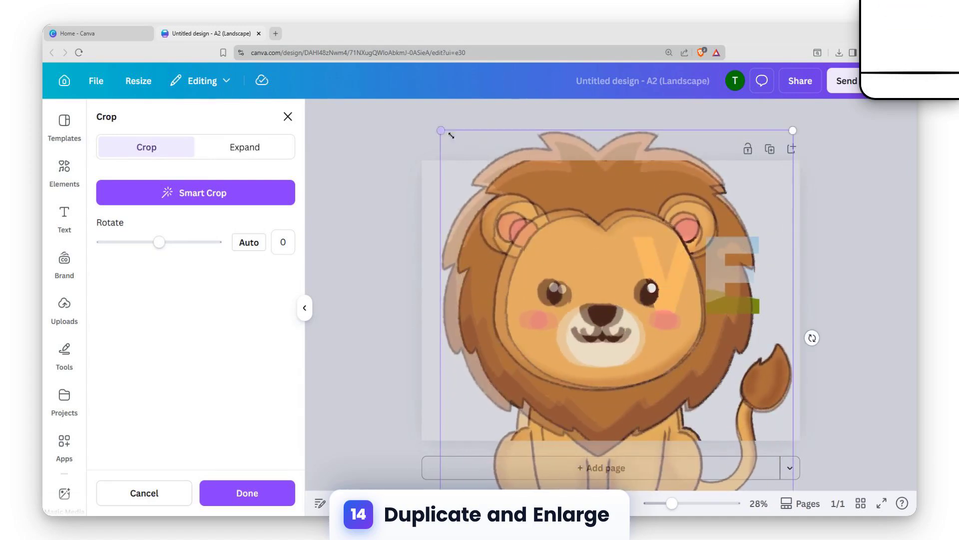
{"action": "left_click_drag", "start_coordinate": [441, 131], "coordinate": [452, 144]}
{"action": "left_click_drag", "start_coordinate": [558, 214], "coordinate": [560, 208]}
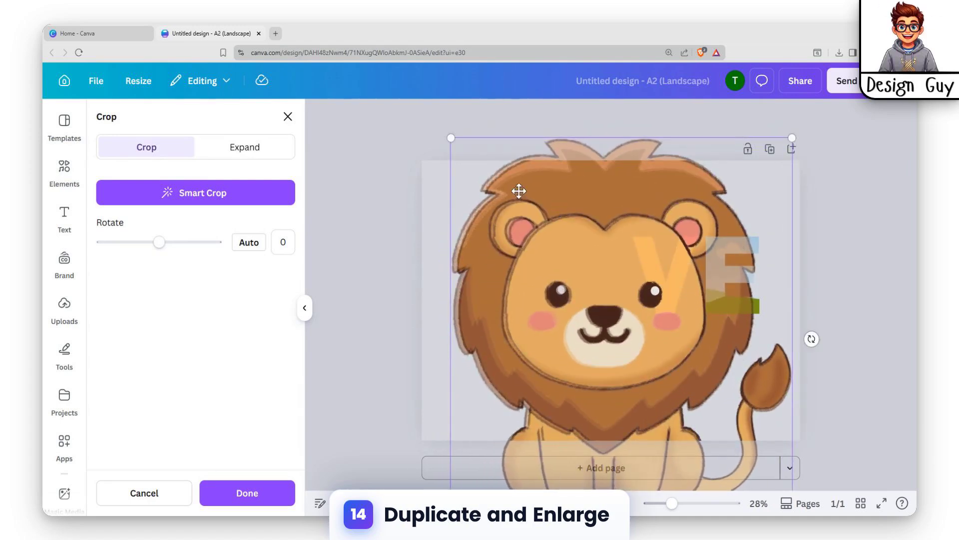
{"action": "left_click_drag", "start_coordinate": [451, 138], "coordinate": [455, 142]}
{"action": "left_click_drag", "start_coordinate": [640, 338], "coordinate": [639, 336]}
{"action": "left_click", "coordinate": [258, 487]}
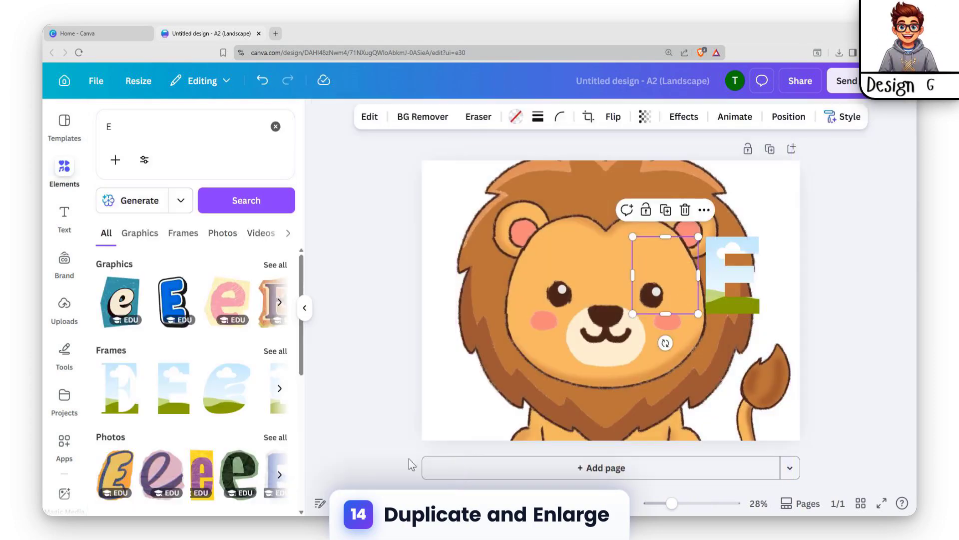
Duplicate the large lion, drop the copy into the E frame, and open that frame's crop.
{"action": "left_click", "coordinate": [722, 260]}
{"action": "left_click", "coordinate": [752, 177]}
{"action": "key", "text": "ctrl+d"}
{"action": "left_click_drag", "start_coordinate": [728, 219], "coordinate": [717, 275]}
{"action": "double_click", "coordinate": [718, 275]}
Enlarge and reposition the lion inside the E frame until it lines up with the background lion, and apply the crop.
{"action": "left_click_drag", "start_coordinate": [699, 314], "coordinate": [434, 494]}
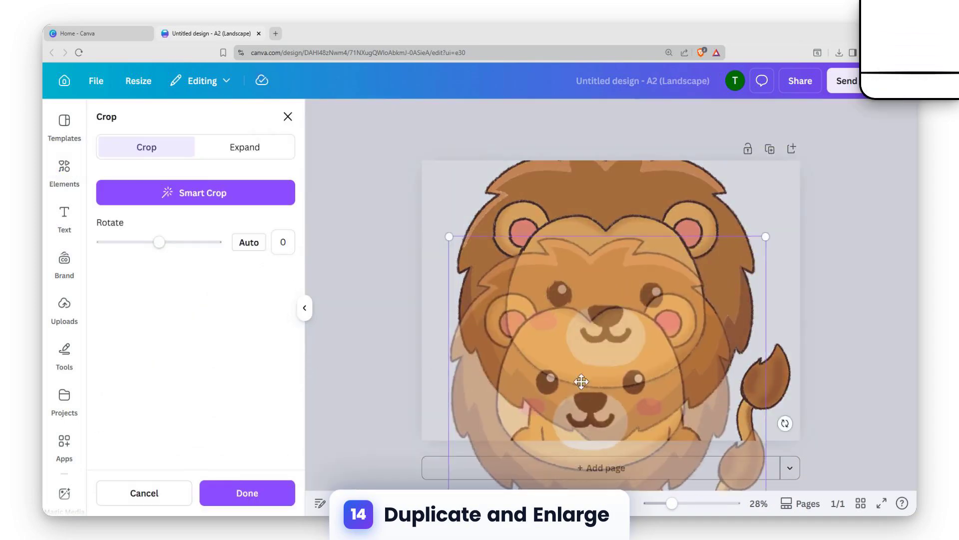
{"action": "left_click_drag", "start_coordinate": [580, 381], "coordinate": [601, 283]}
{"action": "left_click_drag", "start_coordinate": [468, 145], "coordinate": [458, 137]}
{"action": "left_click_drag", "start_coordinate": [592, 214], "coordinate": [588, 223]}
{"action": "left_click_drag", "start_coordinate": [782, 142], "coordinate": [793, 132]}
{"action": "left_click_drag", "start_coordinate": [708, 208], "coordinate": [708, 215]}
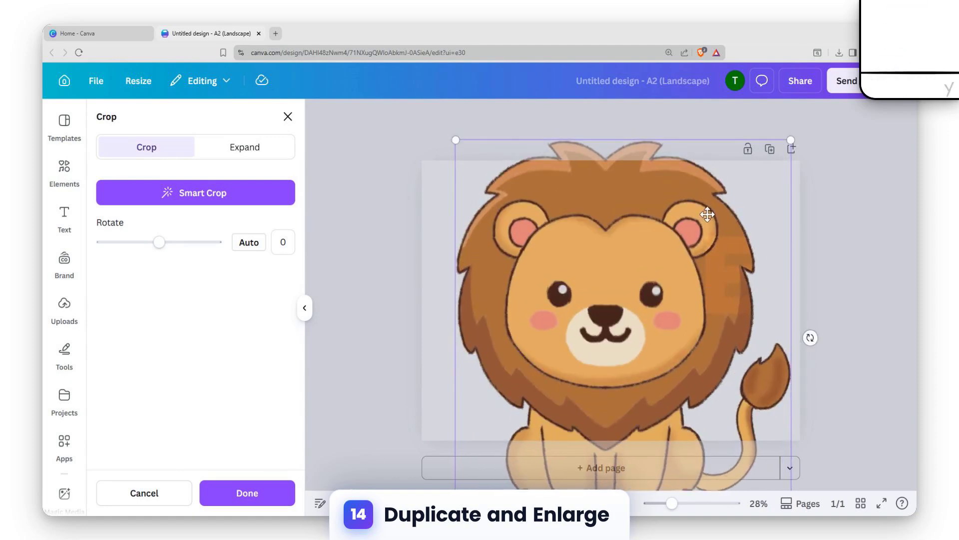
{"action": "left_click_drag", "start_coordinate": [790, 139], "coordinate": [786, 146]}
{"action": "left_click_drag", "start_coordinate": [707, 205], "coordinate": [717, 188]}
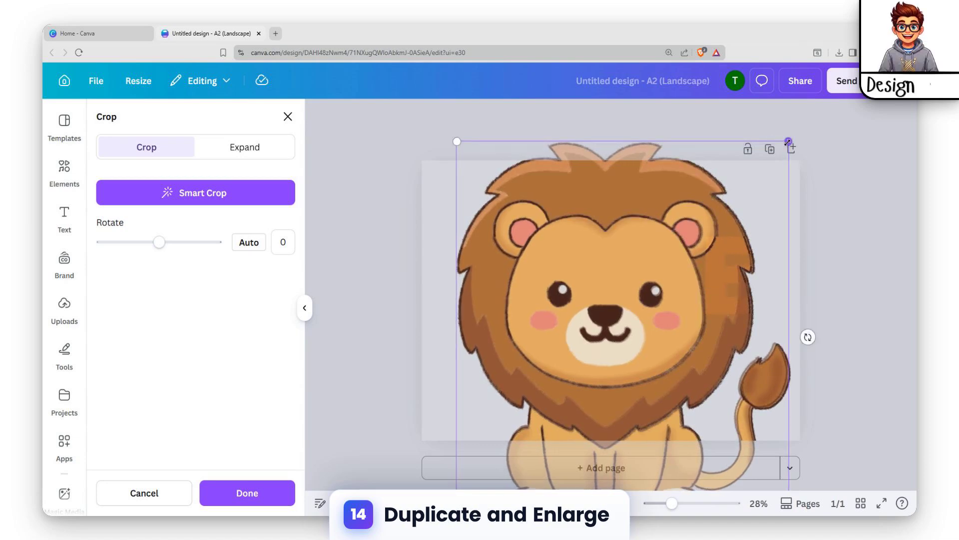
{"action": "left_click_drag", "start_coordinate": [788, 142], "coordinate": [790, 139]}
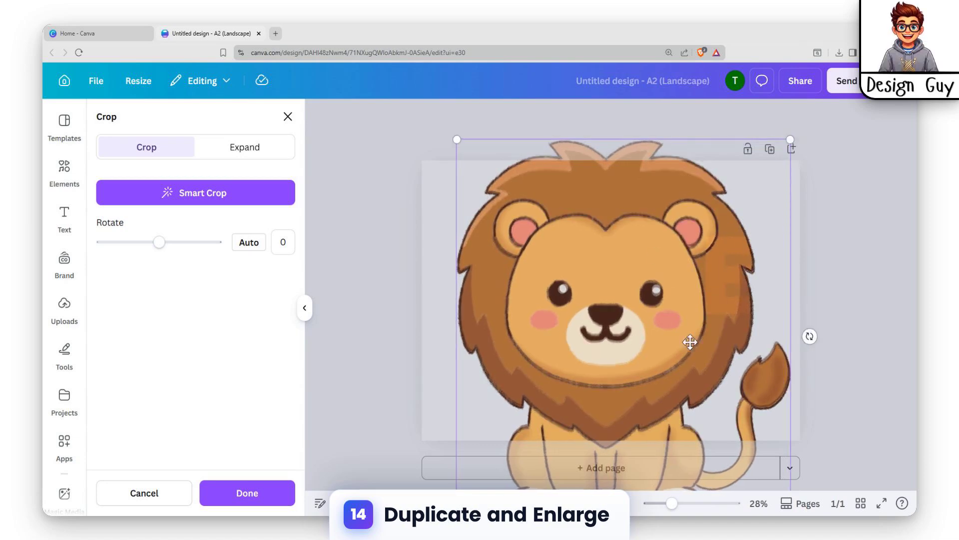
{"action": "left_click", "coordinate": [760, 218]}
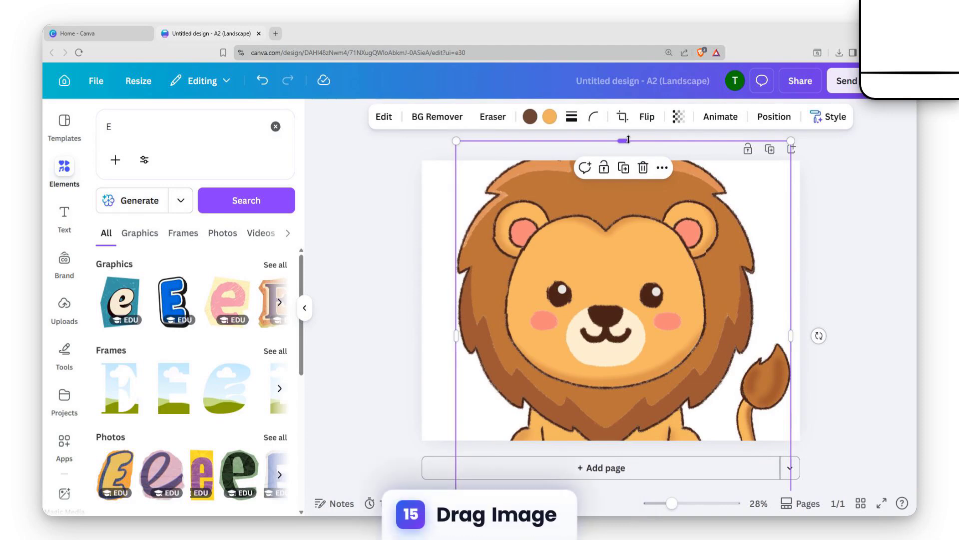
Crop the large lion to the part below BRAVE, and duplicate it with the copy's upper edge extended back over the head.
{"action": "left_click_drag", "start_coordinate": [628, 139], "coordinate": [599, 322]}
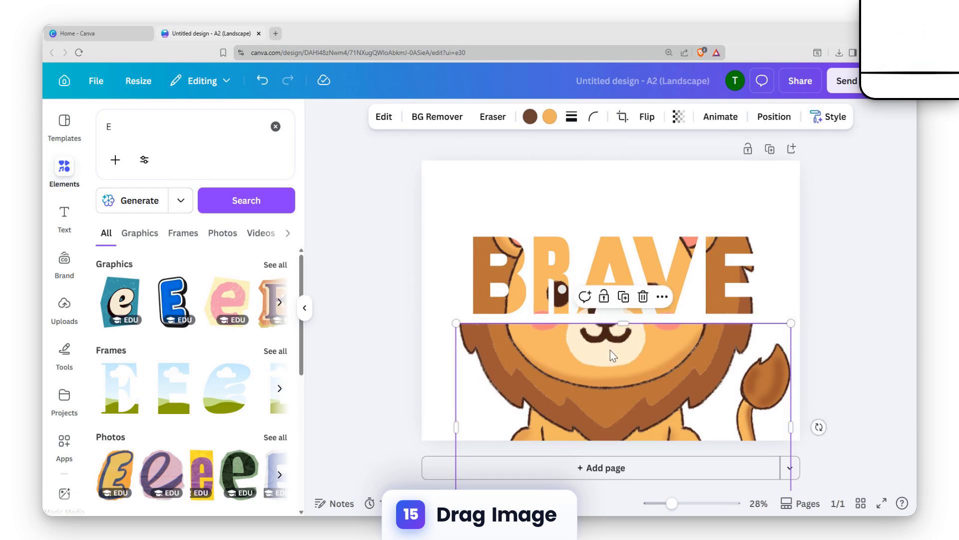
{"action": "mouse_move", "coordinate": [613, 362]}
{"action": "left_mouse_down"}
{"action": "mouse_move", "coordinate": [607, 216]}
{"action": "mouse_move", "coordinate": [612, 361]}
{"action": "left_mouse_up"}
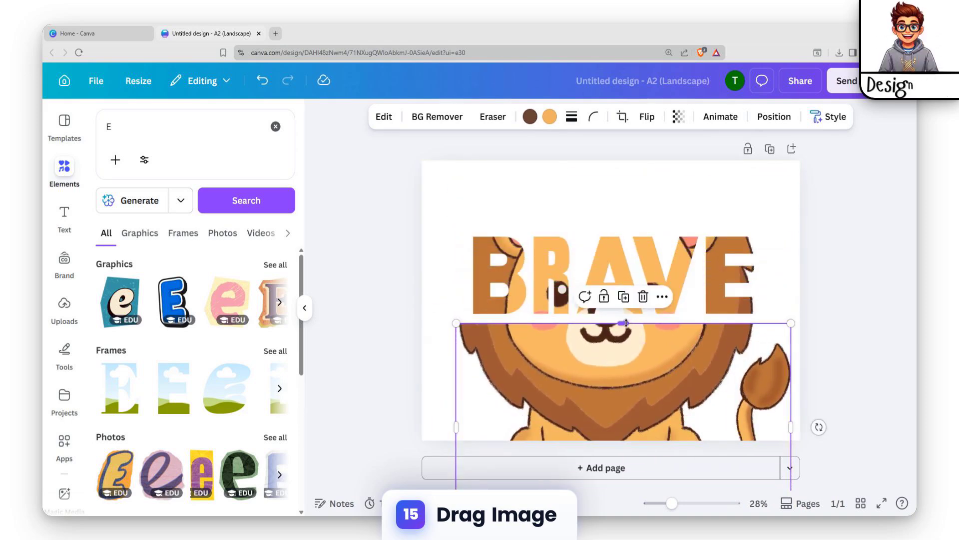
{"action": "left_click_drag", "start_coordinate": [626, 322], "coordinate": [623, 163]}
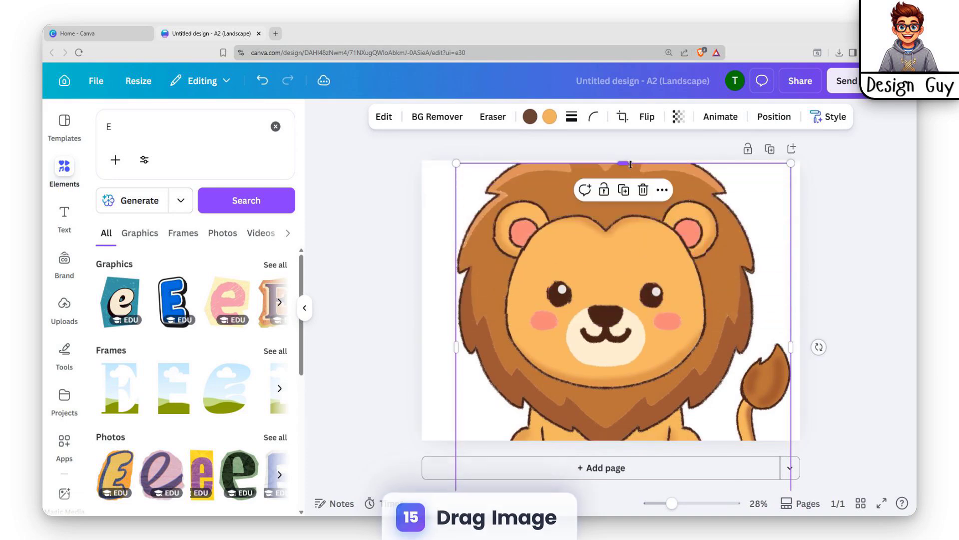
{"action": "left_click", "coordinate": [661, 371]}
{"action": "left_click", "coordinate": [665, 273]}
{"action": "left_click", "coordinate": [762, 232]}
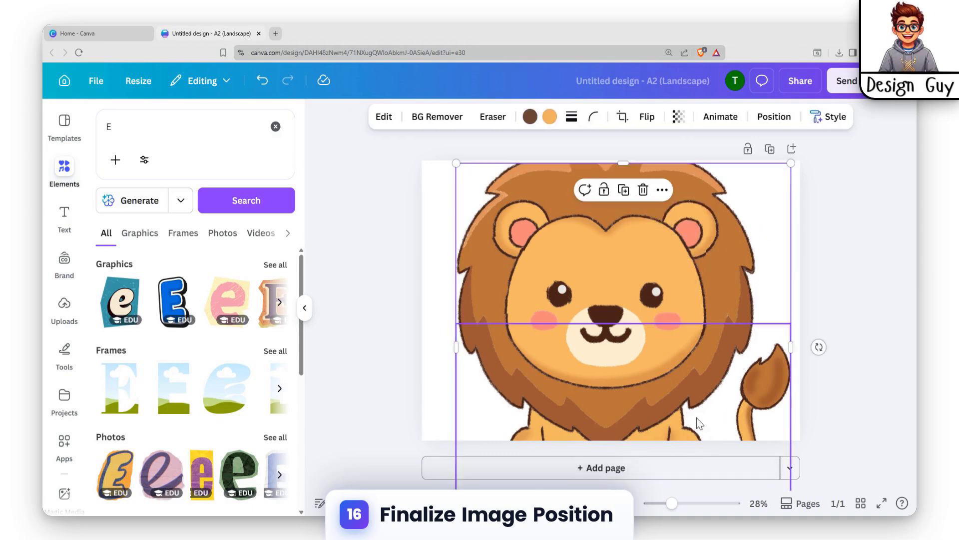
Crop the lion copy to the part just above BRAVE, keeping it aligned with the lion in the letters and below.
{"action": "left_click_drag", "start_coordinate": [773, 207], "coordinate": [769, 126]}
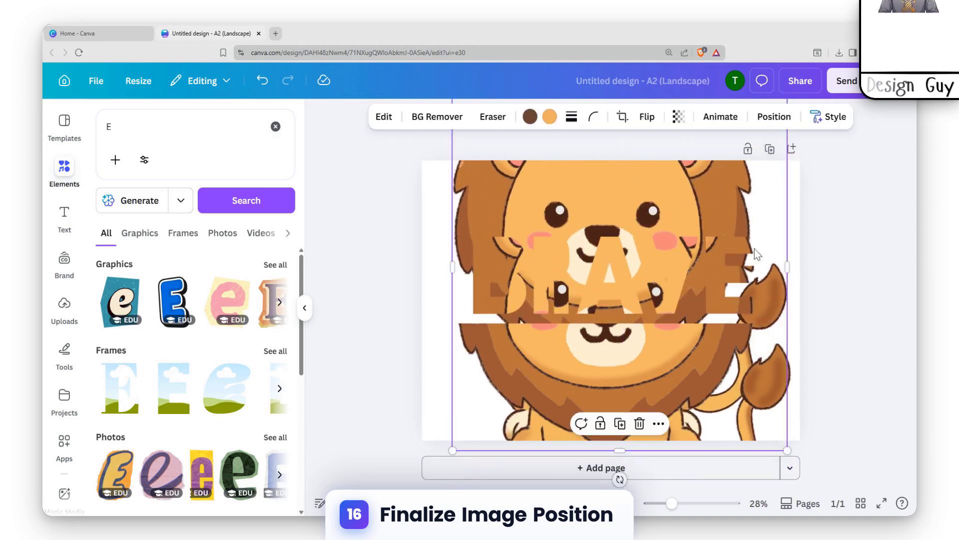
{"action": "left_click_drag", "start_coordinate": [619, 451], "coordinate": [619, 323]}
{"action": "left_click_drag", "start_coordinate": [714, 191], "coordinate": [767, 257]}
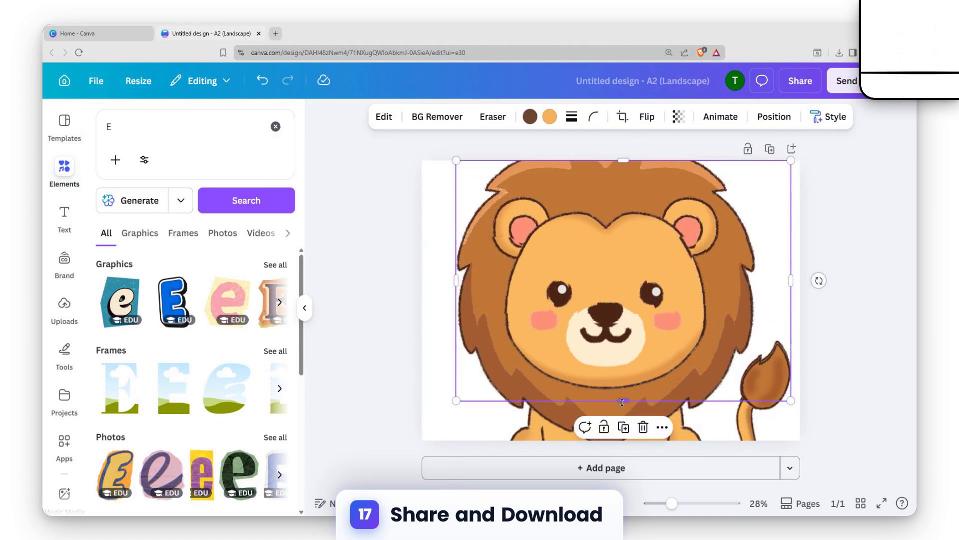
{"action": "left_click_drag", "start_coordinate": [622, 402], "coordinate": [622, 227]}
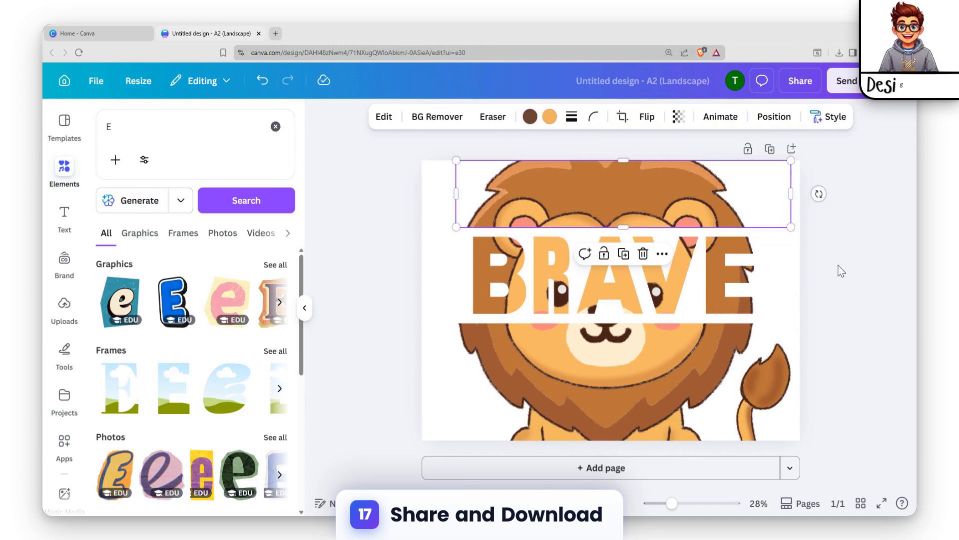
{"action": "left_click", "coordinate": [843, 278]}
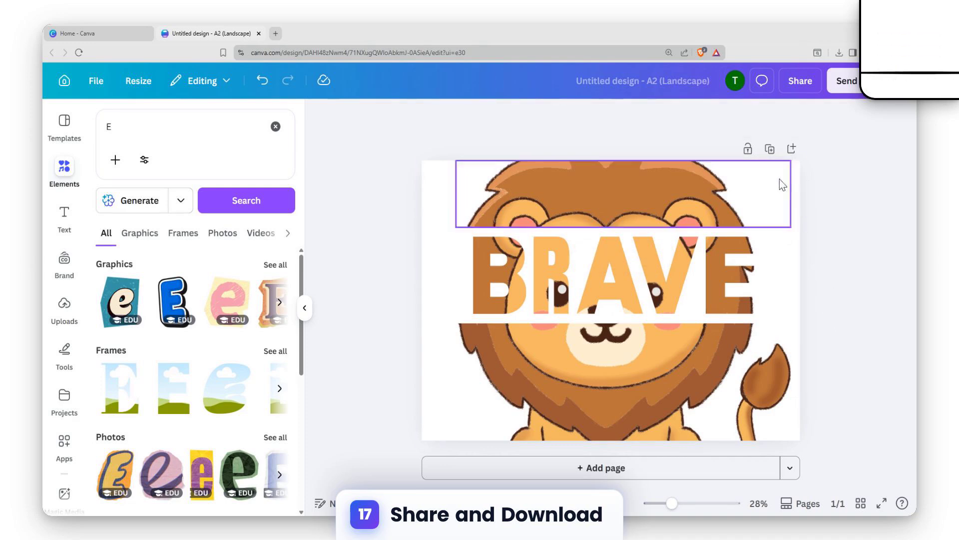
Download the design as a PNG at size 3.125 (7,016 × 4,961 px).
{"action": "left_click", "coordinate": [801, 86]}
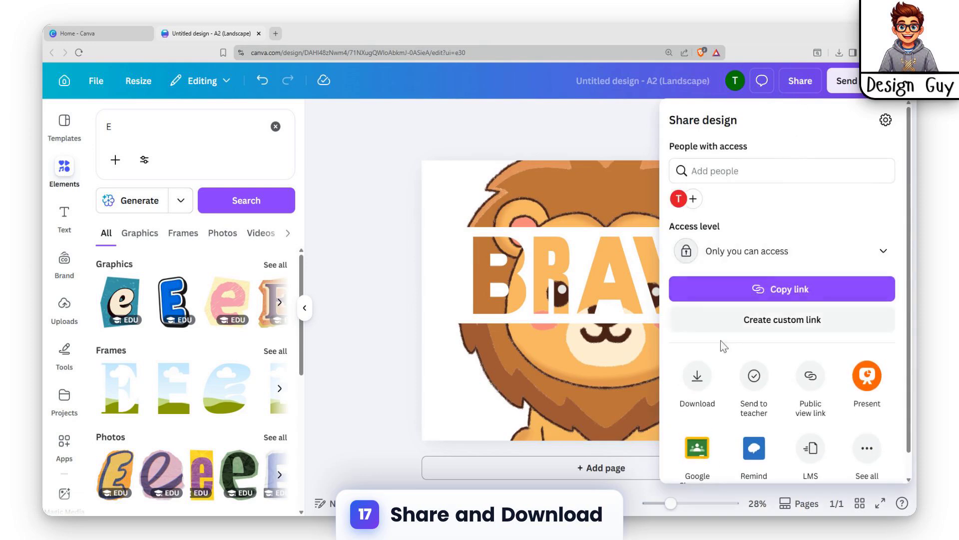
{"action": "left_click", "coordinate": [697, 380]}
{"action": "left_click_drag", "start_coordinate": [709, 213], "coordinate": [860, 215]}
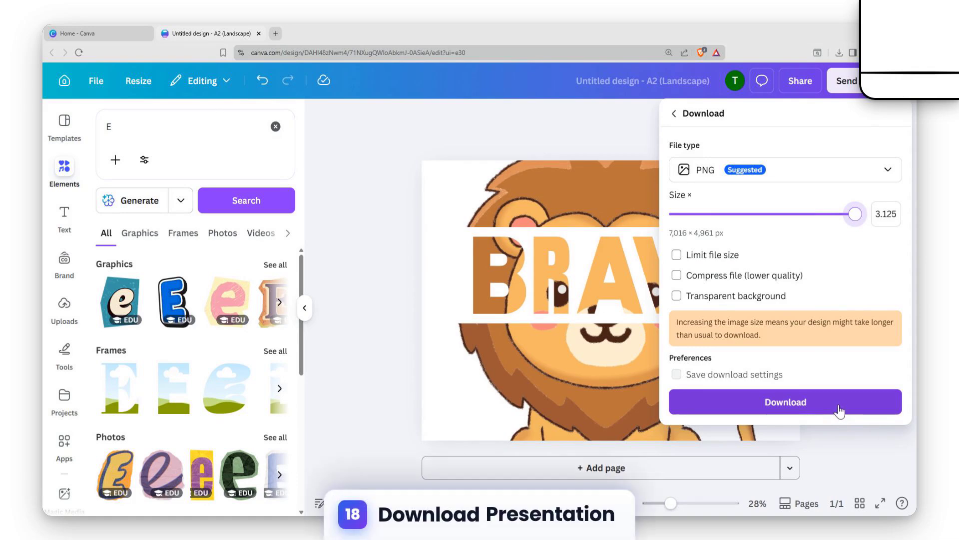
{"action": "left_click", "coordinate": [801, 404]}
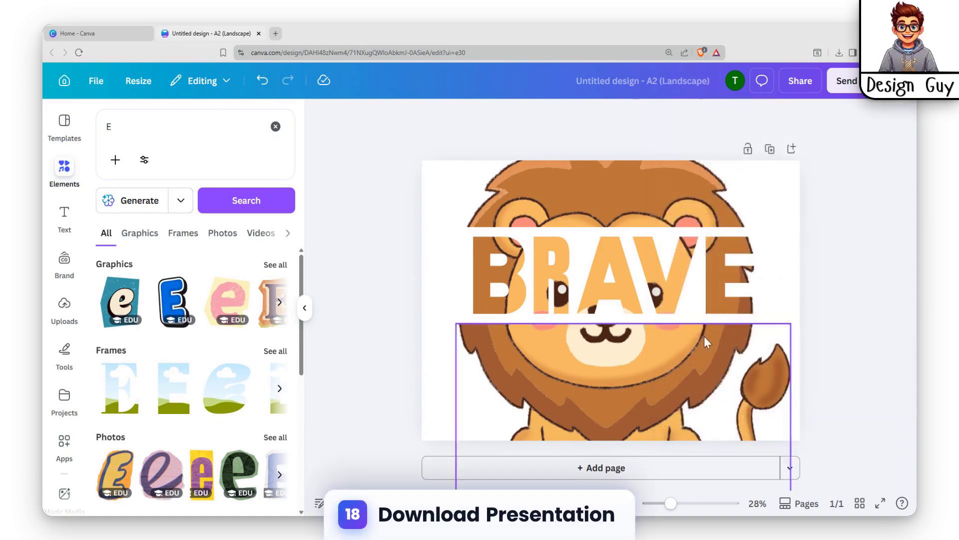